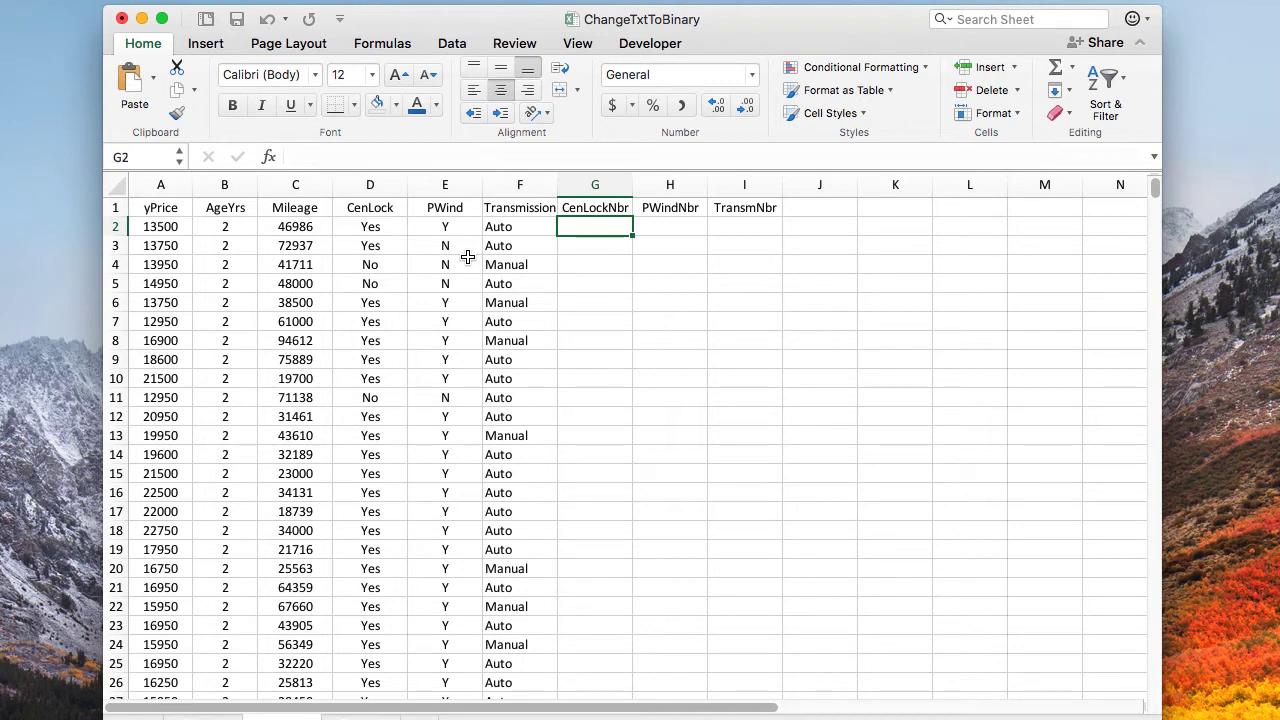
# Step: Enter =IF(D2="Yes",1,0) in G2 so CenLockNbr shows 1 for Yes and 0 otherwise
pyautogui.write('=i')
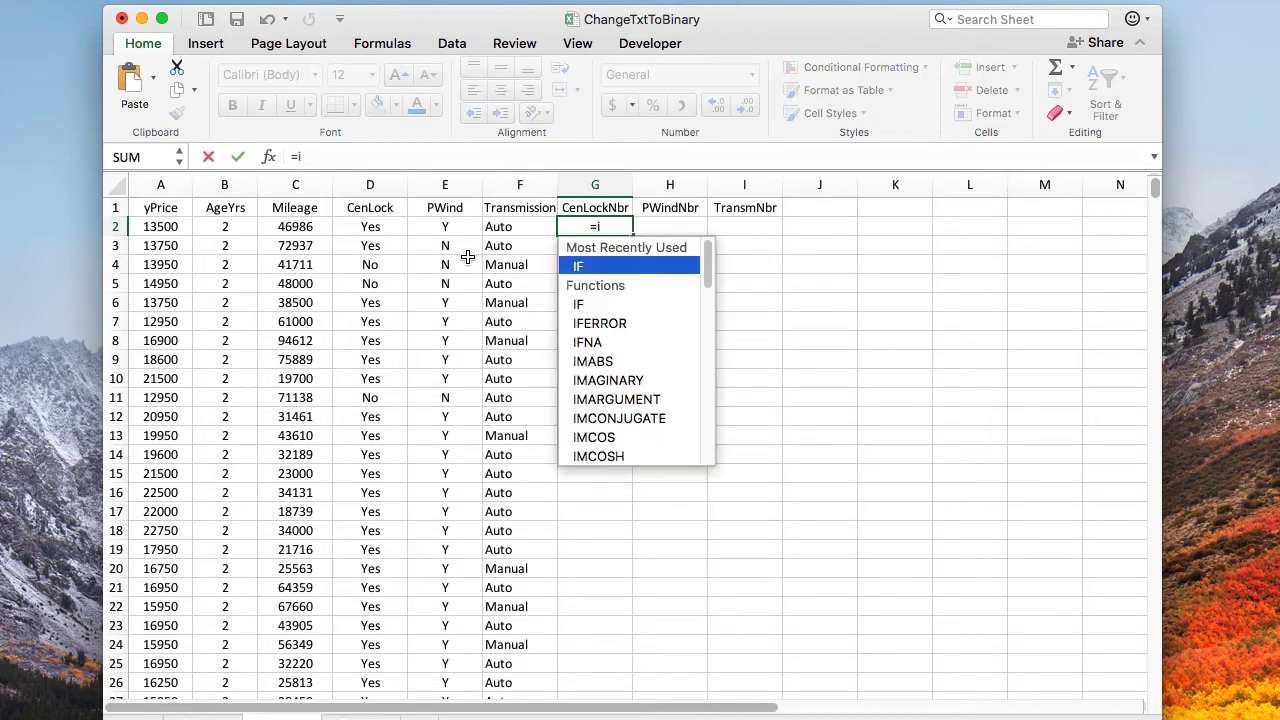
pyautogui.write('f')
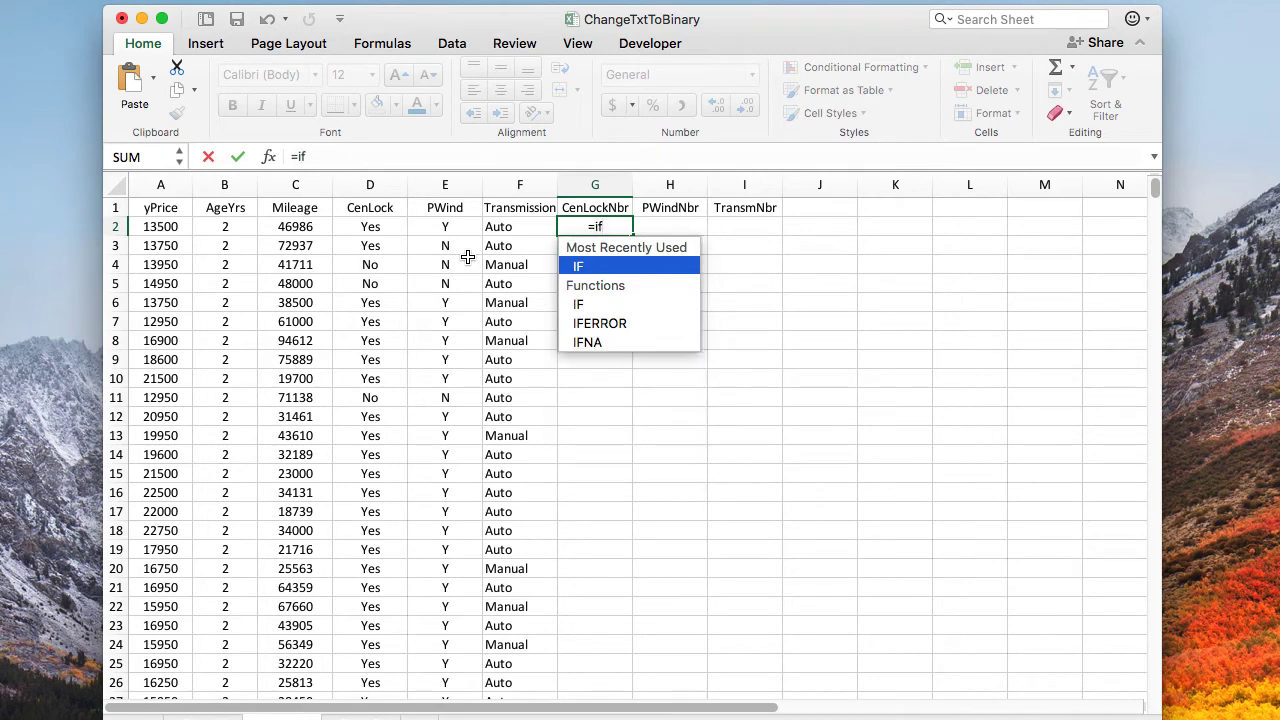
pyautogui.write('(')
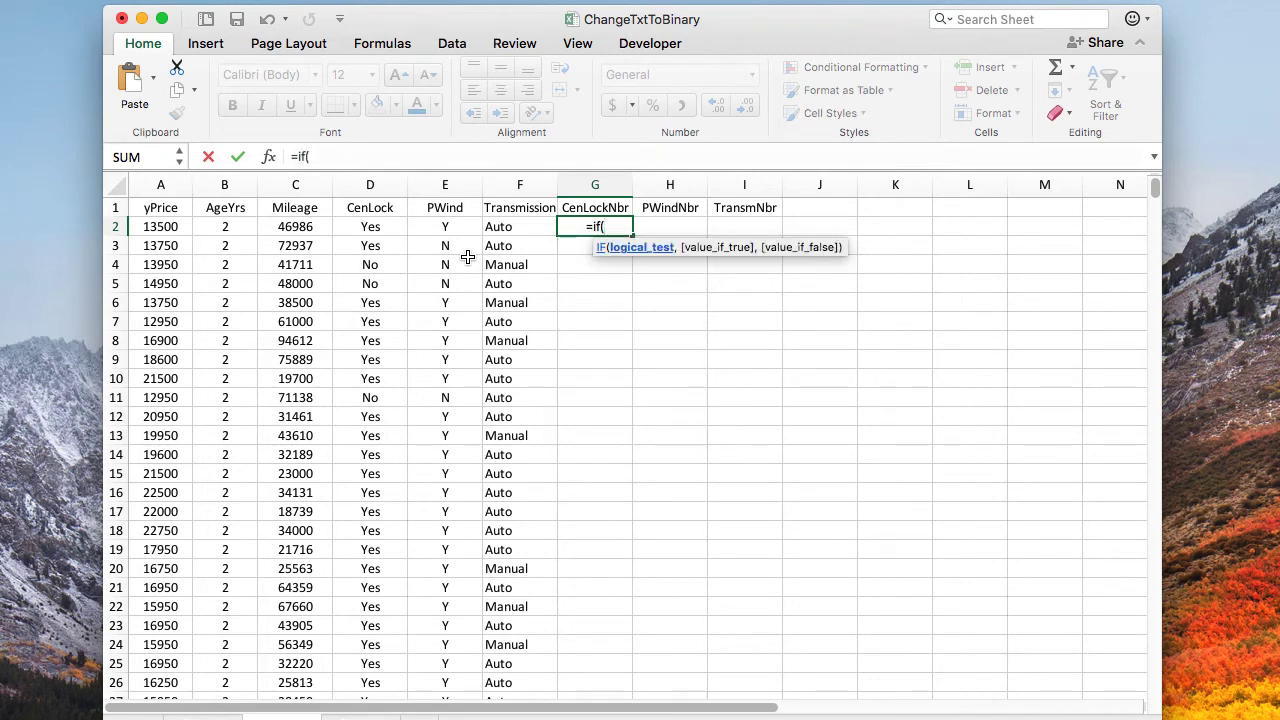
pyautogui.press('Left')
pyautogui.press('Left')
pyautogui.press('Left')
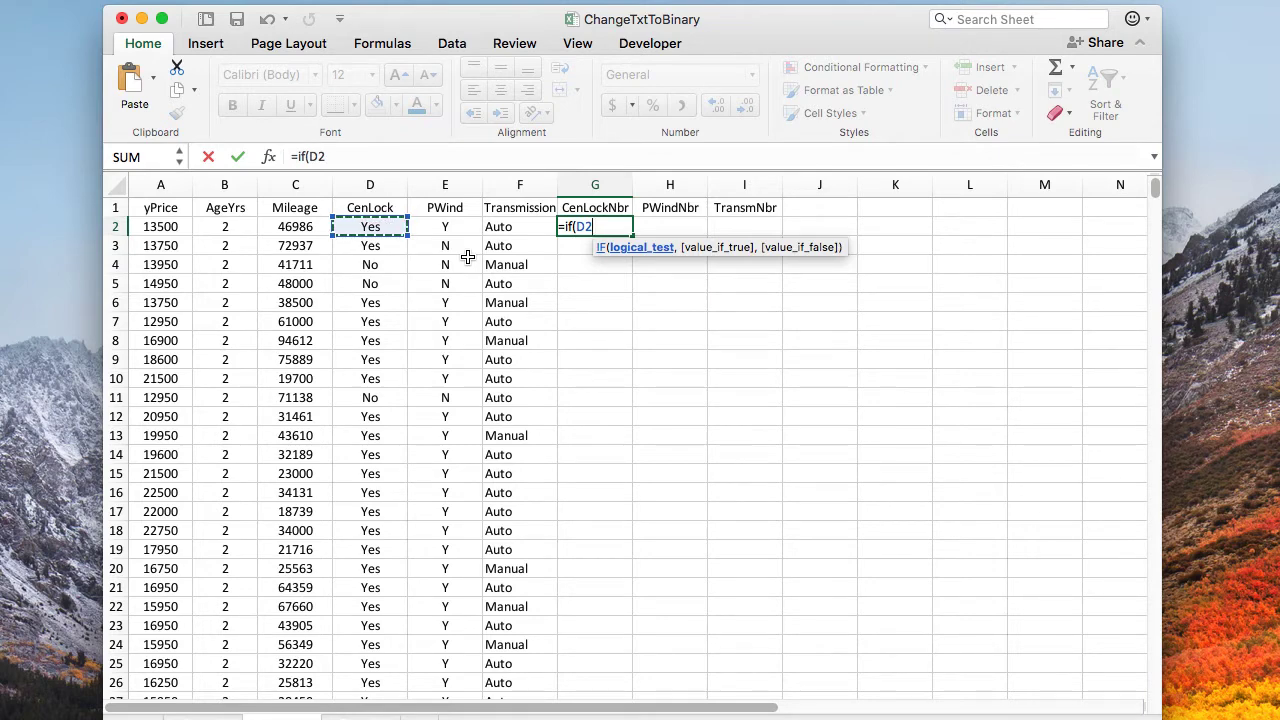
pyautogui.write('="')
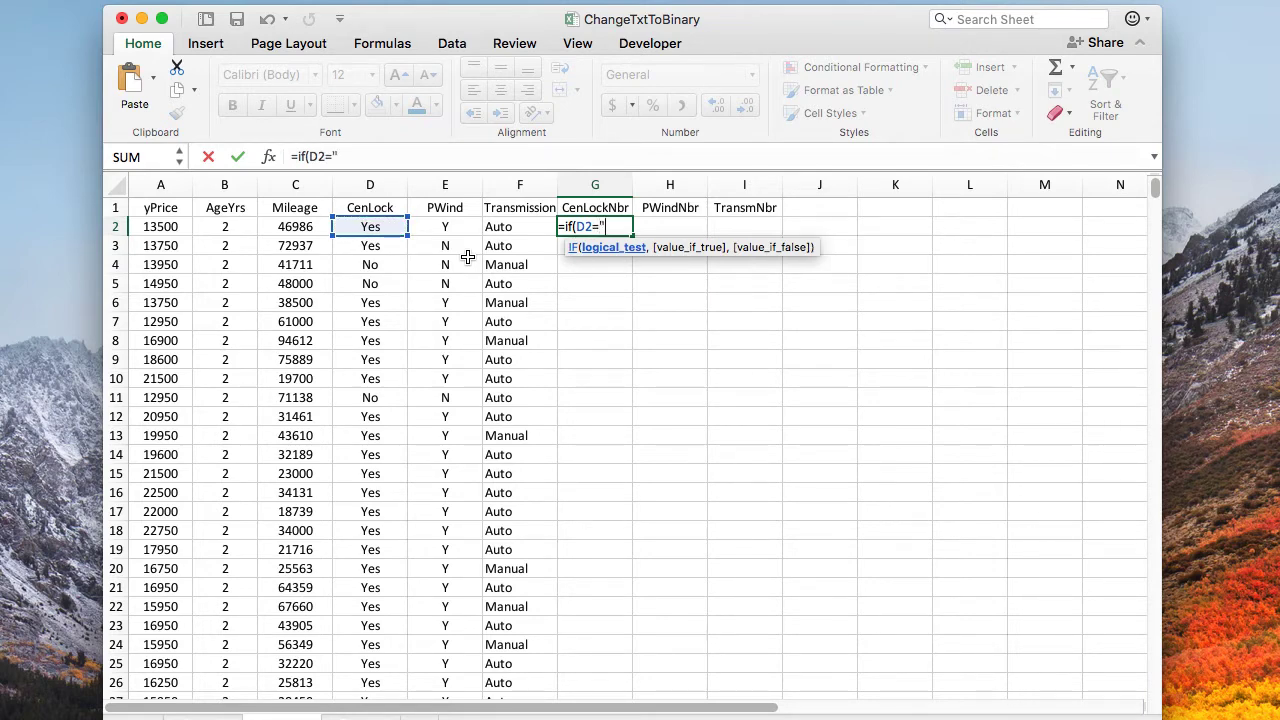
pyautogui.write('Yes".')
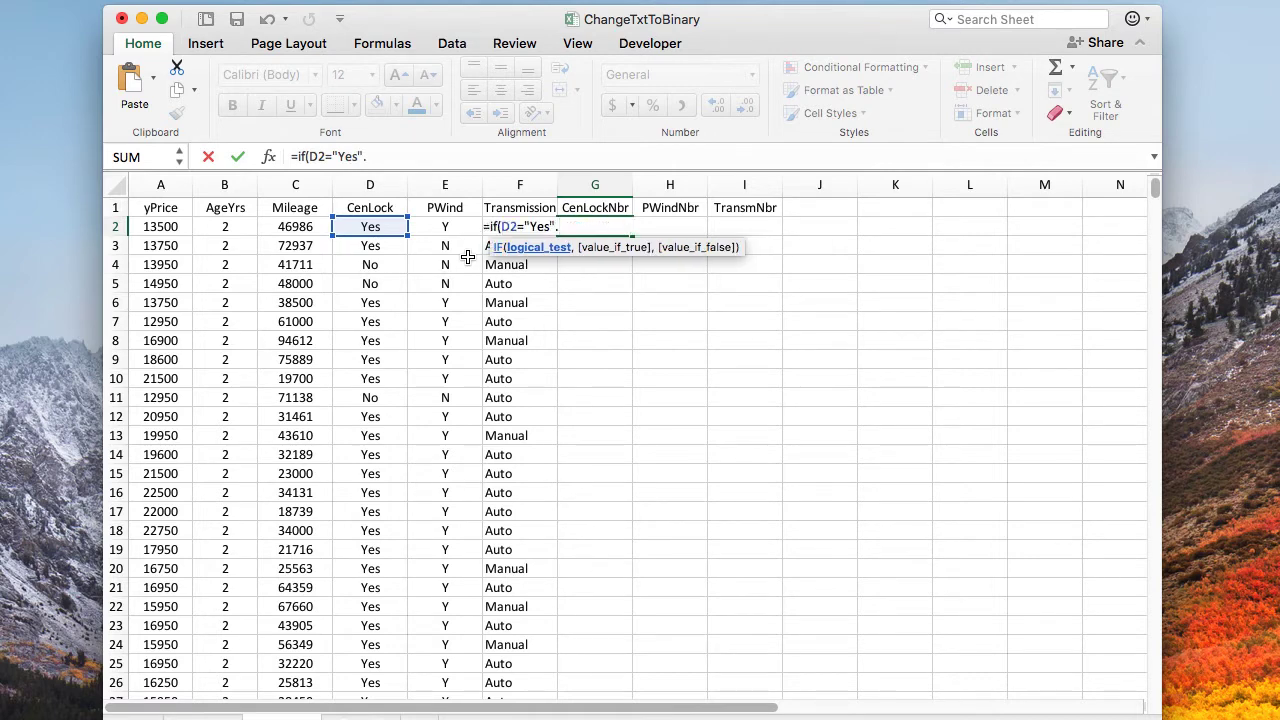
pyautogui.press('BackSpace')
pyautogui.write(',1')
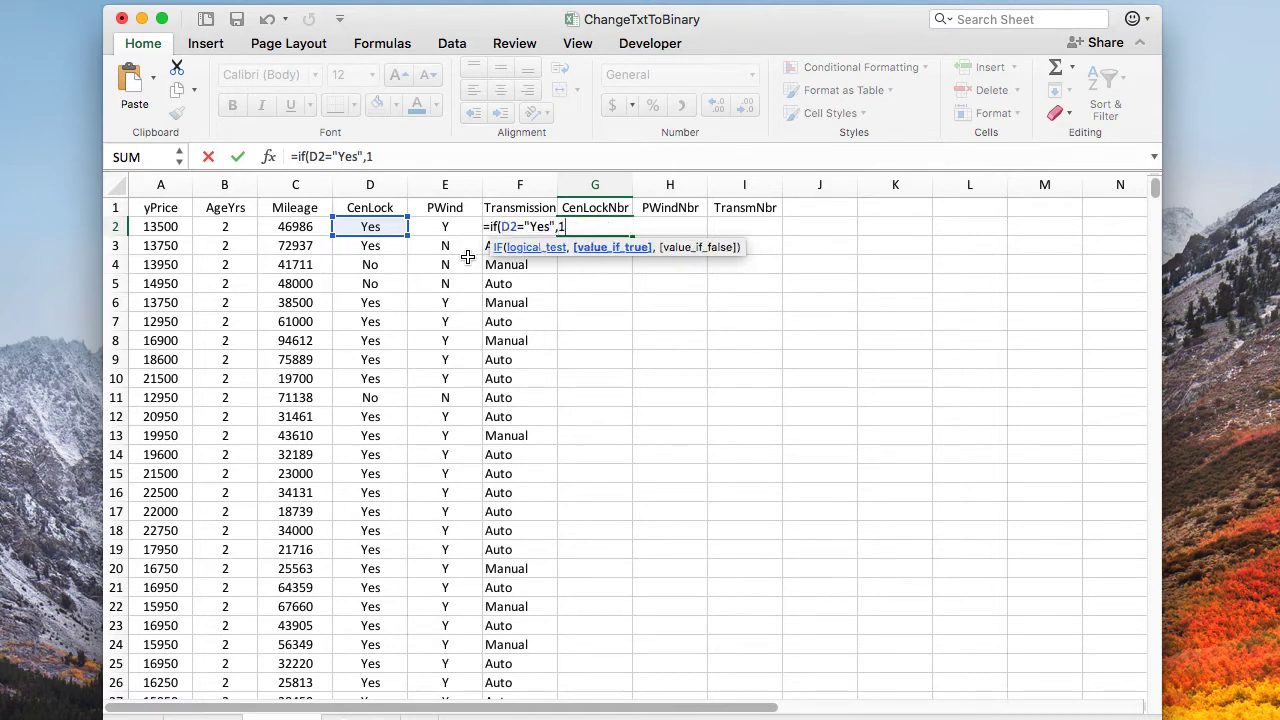
pyautogui.write(',')
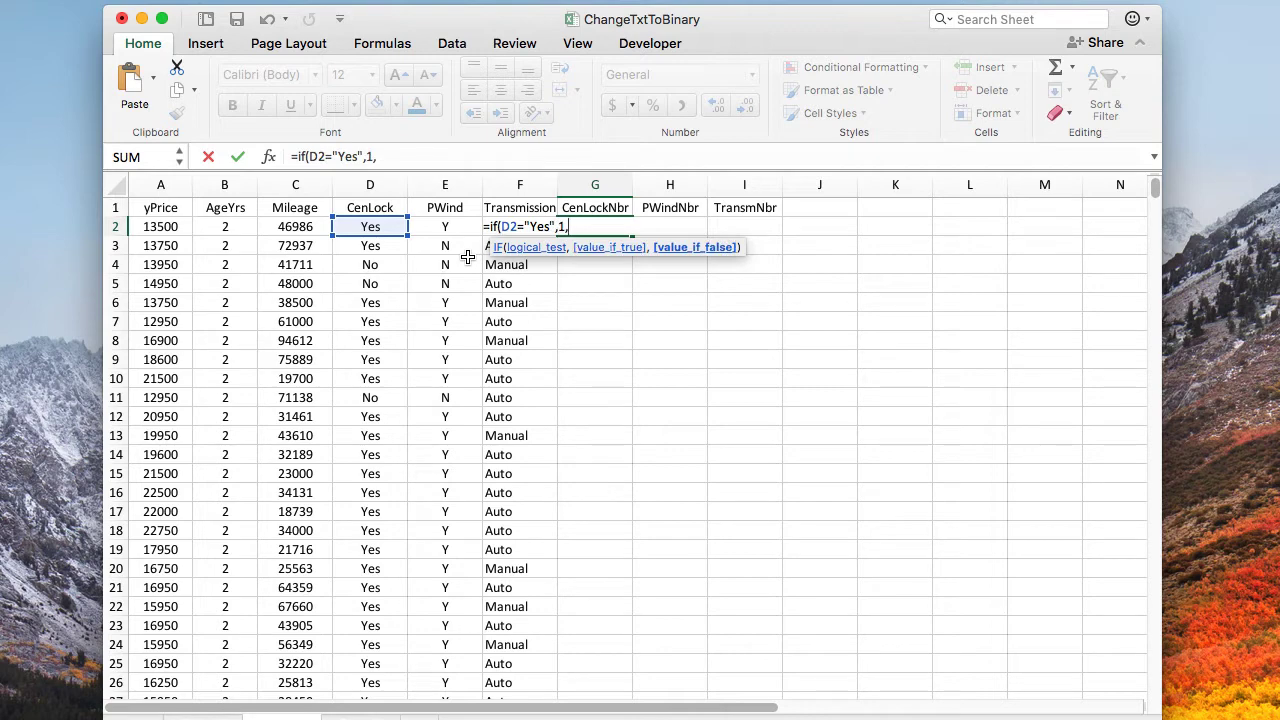
pyautogui.write('0)')
pyautogui.press('Return')
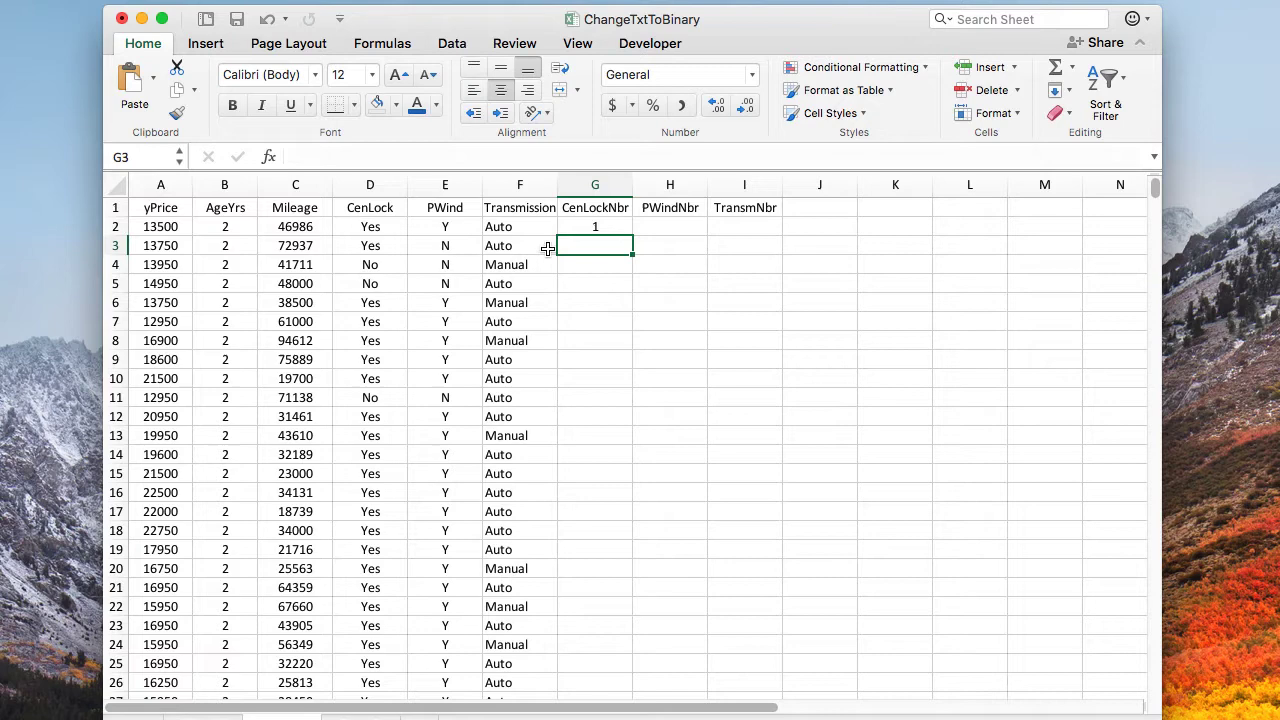
# Step: Fill G2's IF formula down the entire CenLockNbr column
pyautogui.click(580, 229)
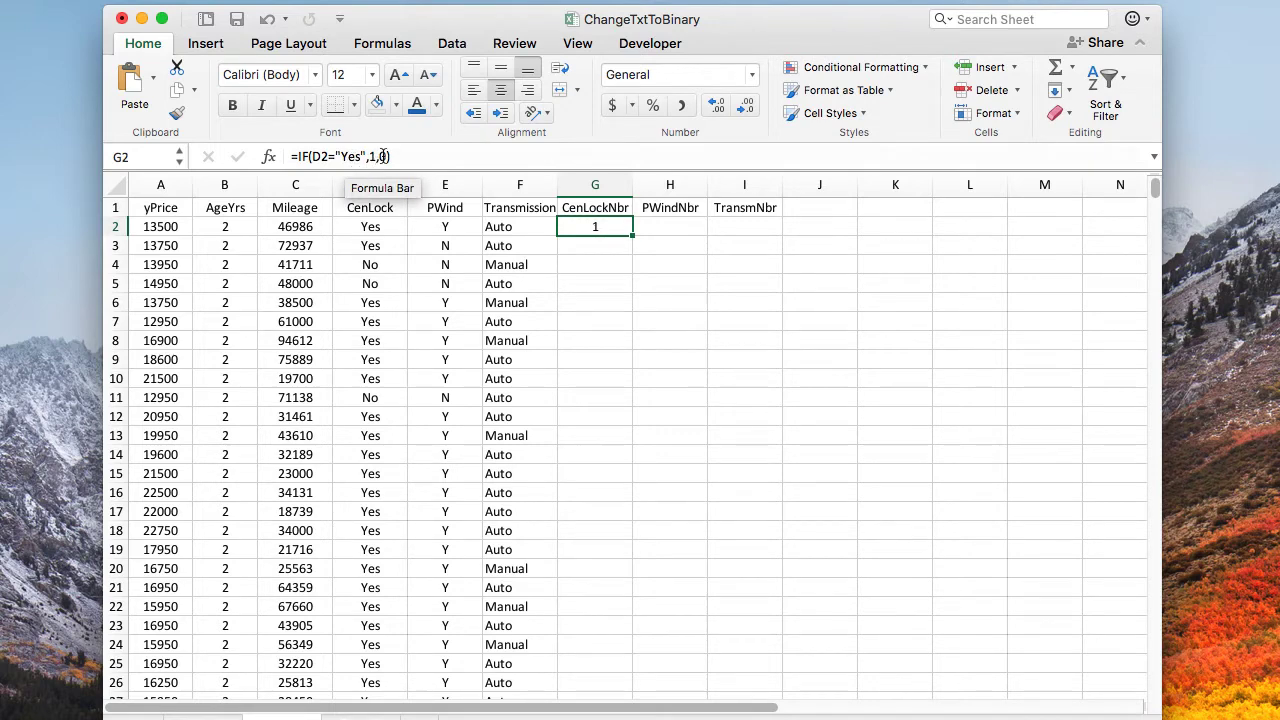
pyautogui.doubleClick(631, 234)
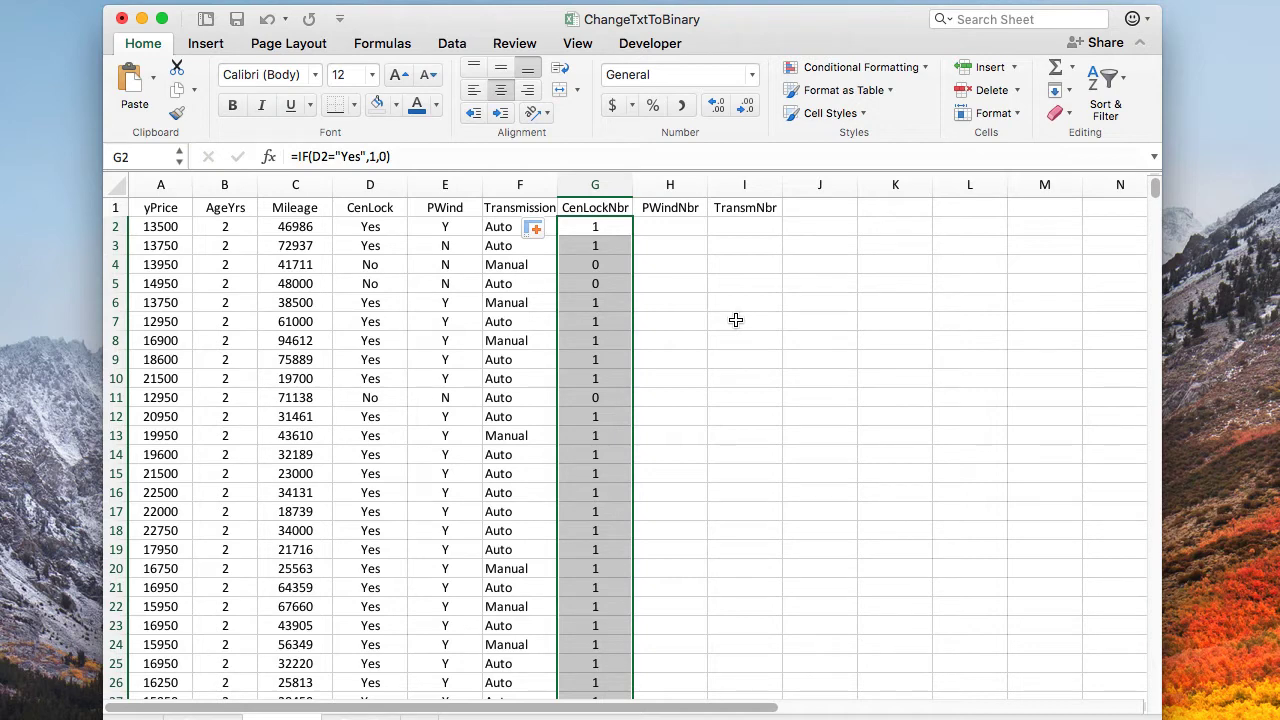
# Step: Enter =IF(F2="Auto",1,0) in I2 for the TransmNbr column
pyautogui.click(745, 226)
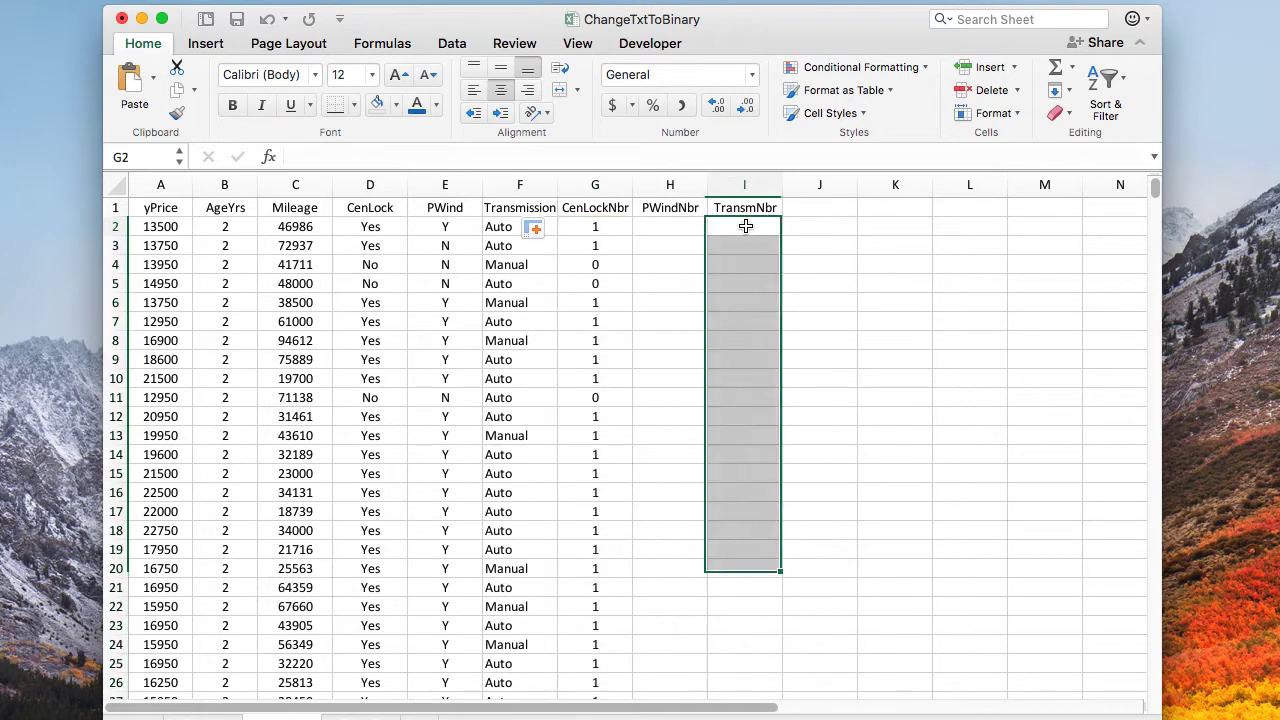
pyautogui.write('=if(')
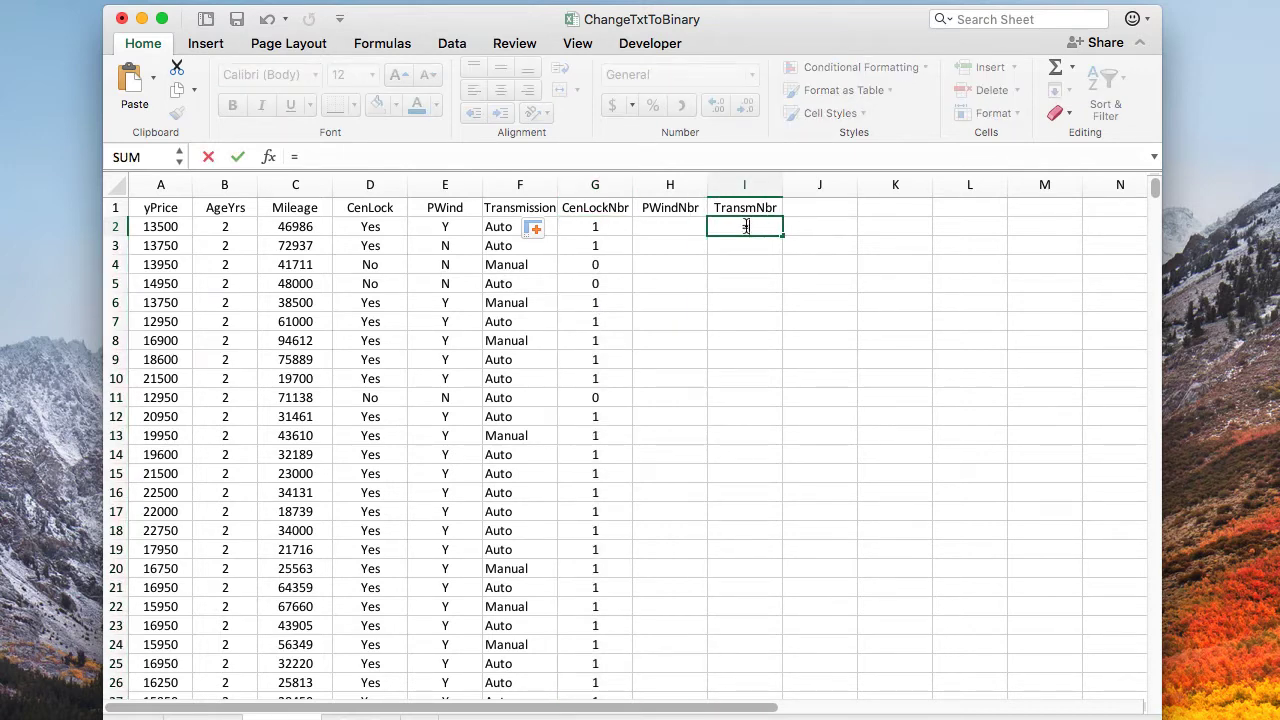
pyautogui.click(505, 227)
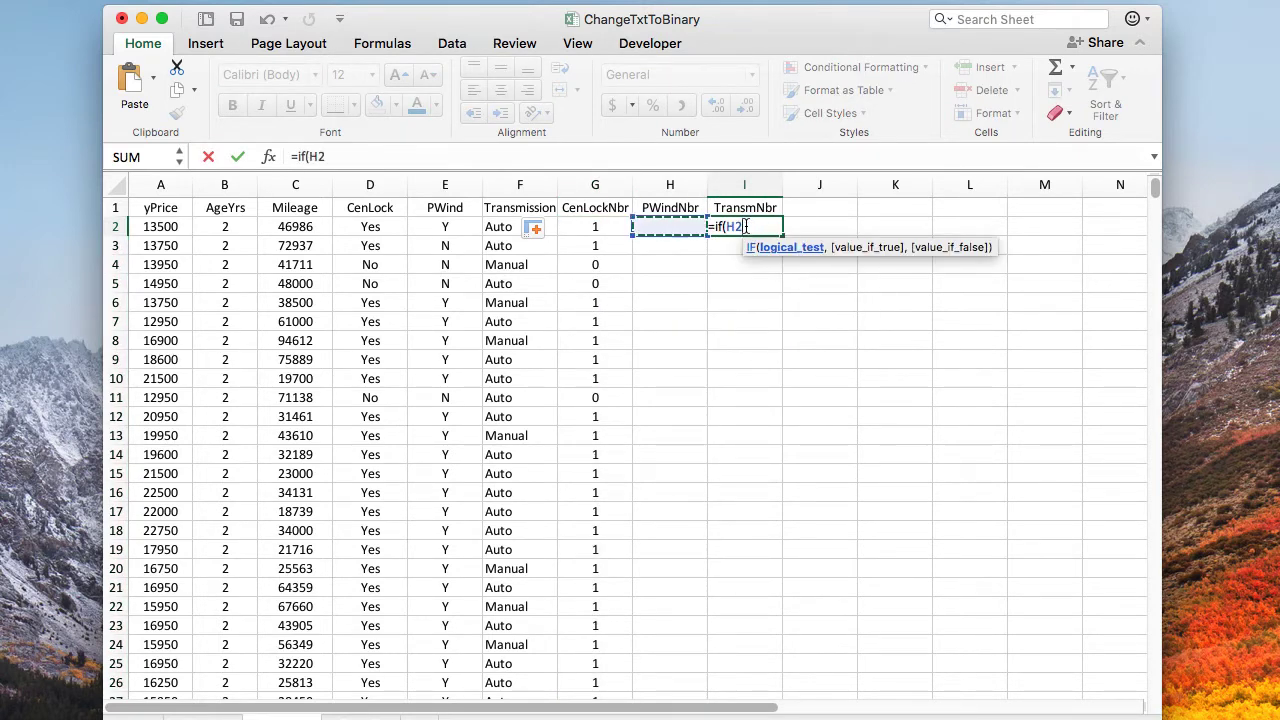
pyautogui.write('=')
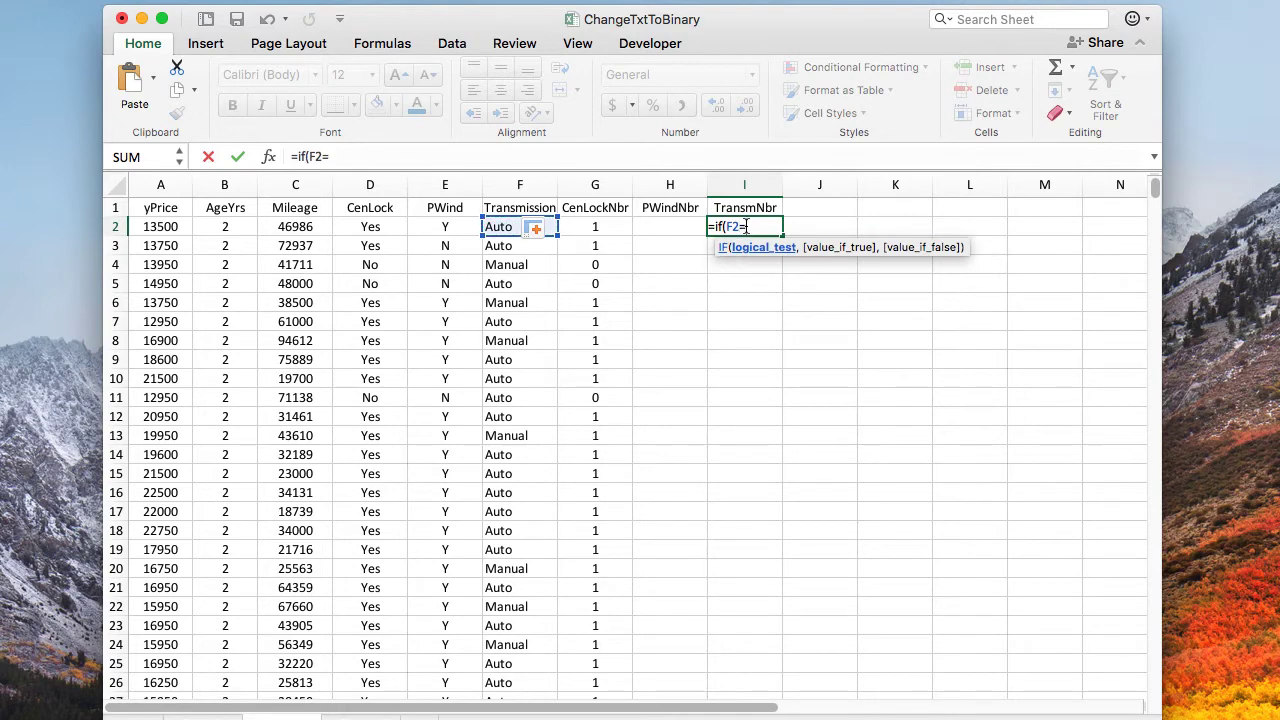
pyautogui.write('"Auto"')
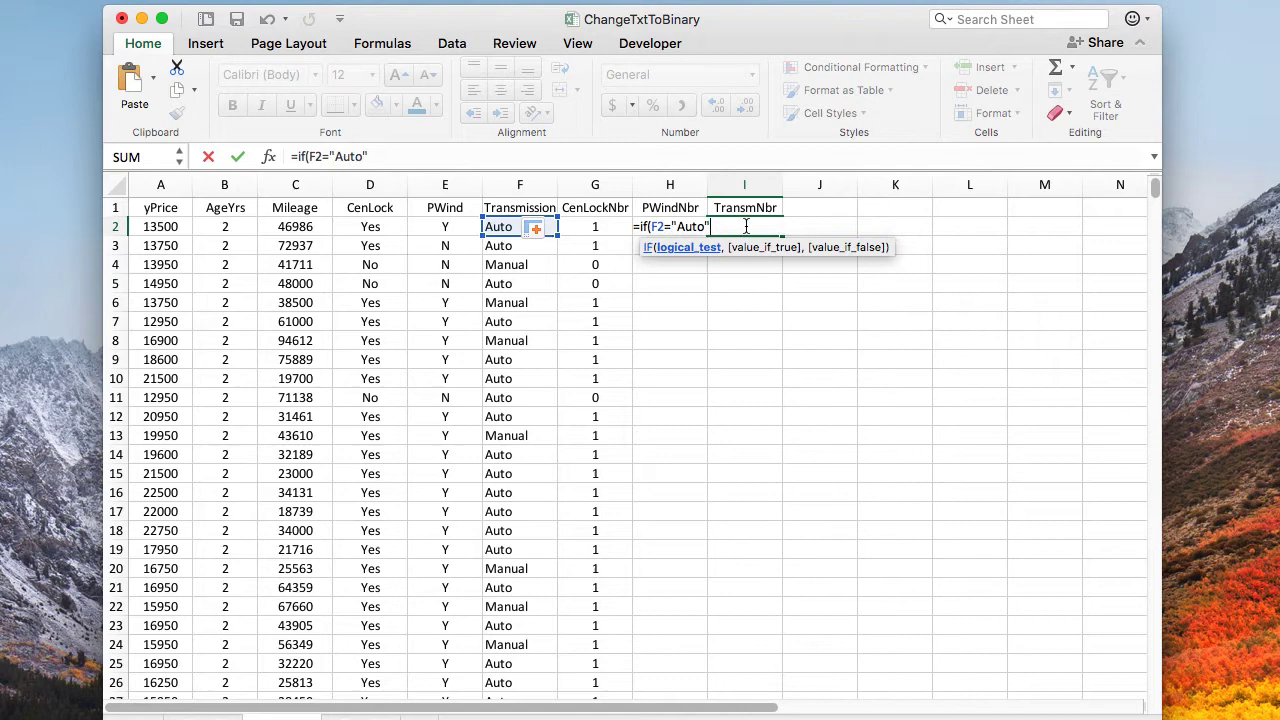
pyautogui.write(',1,0)')
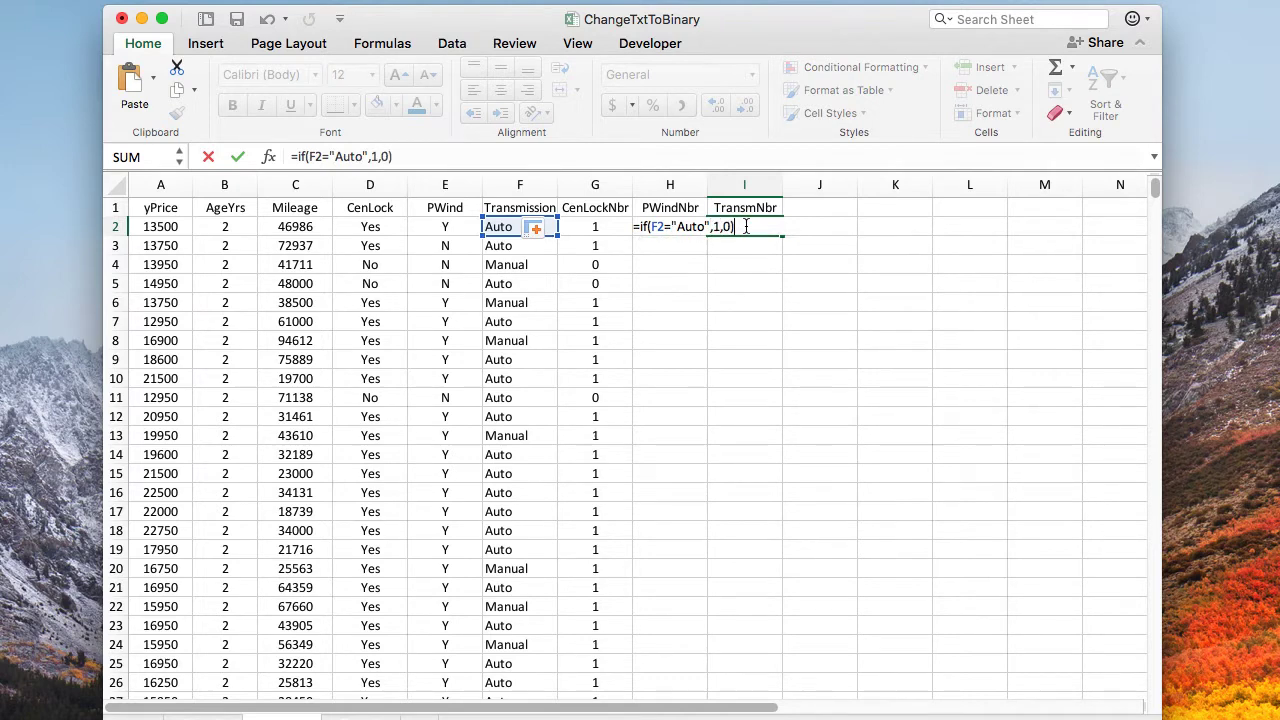
pyautogui.press('Return')
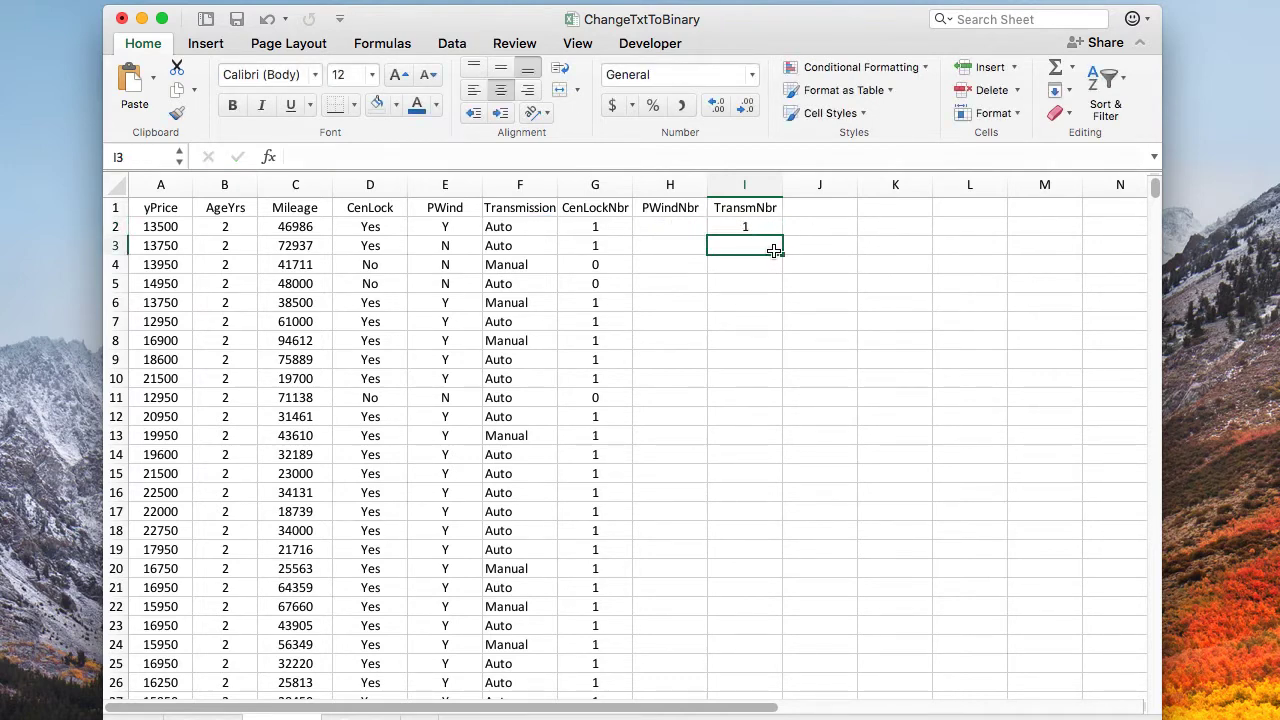
# Step: Copy the I2 formula down to row 26, then switch to the JMP DataTxt table
pyautogui.click(765, 229)
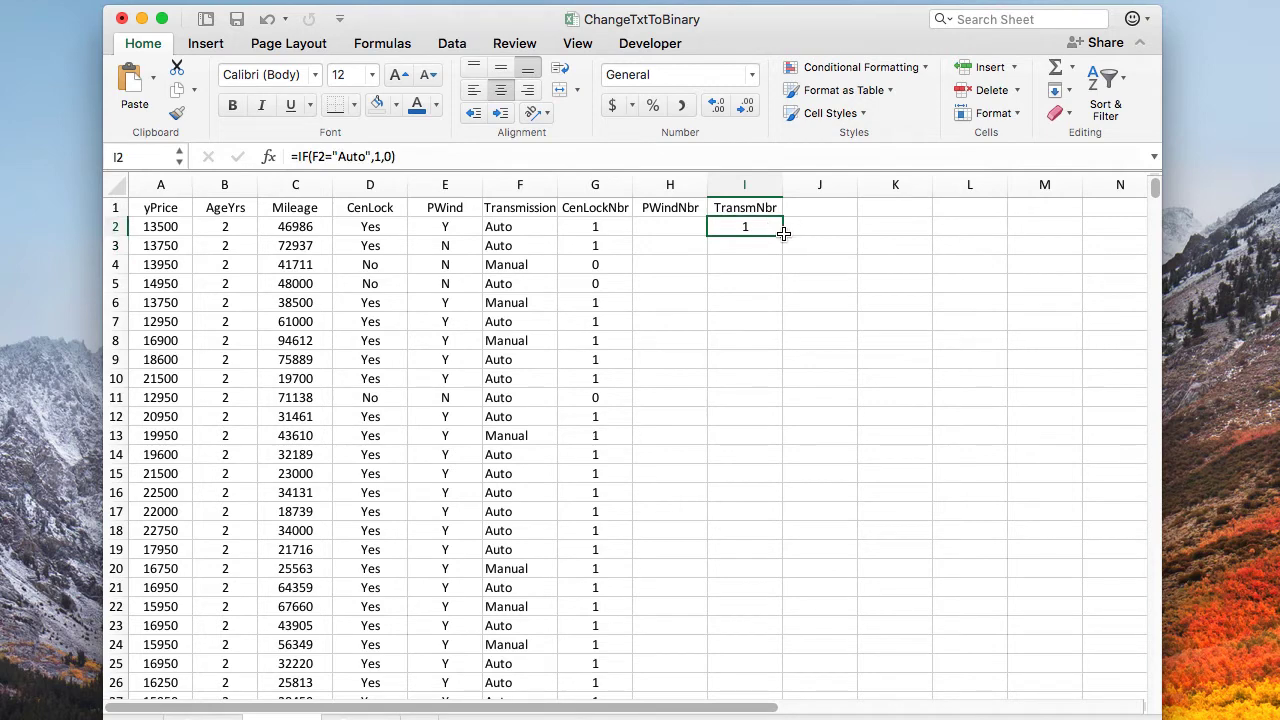
pyautogui.moveTo(783, 234); pyautogui.dragTo(763, 690)
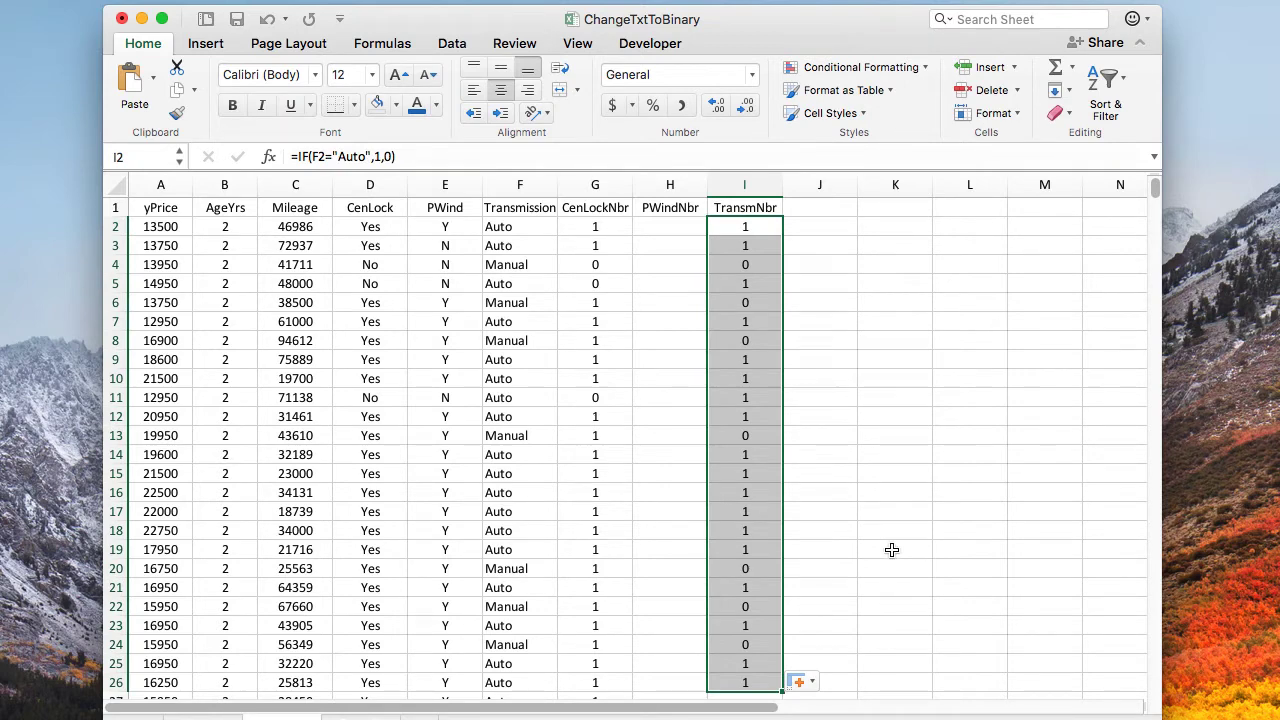
pyautogui.press('super+Tab')
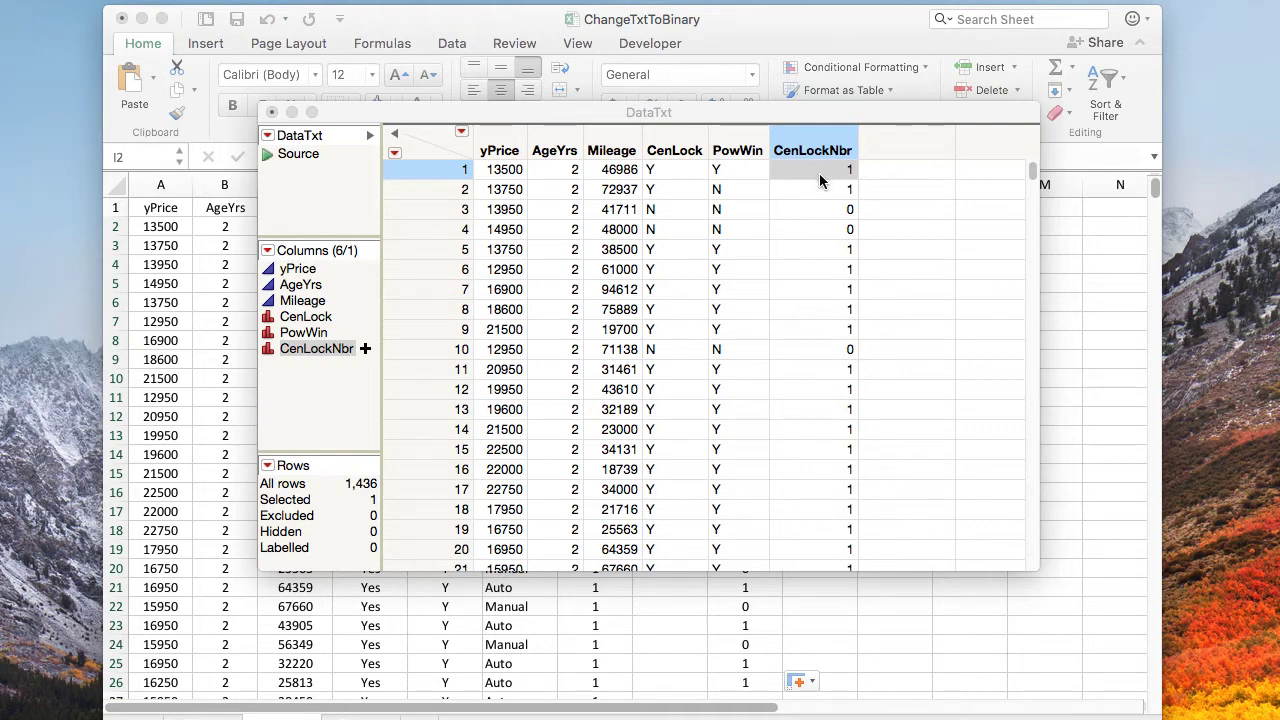
pyautogui.click(365, 348)
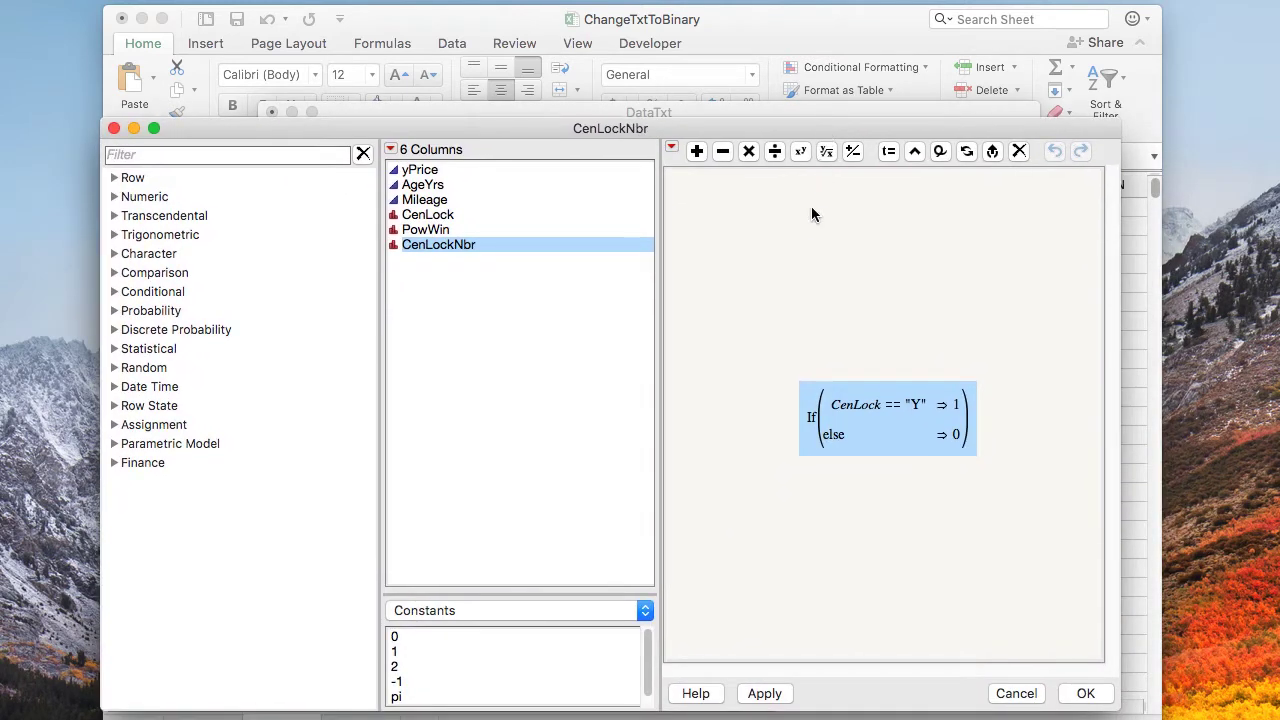
pyautogui.moveTo(781, 123); pyautogui.dragTo(791, 97)
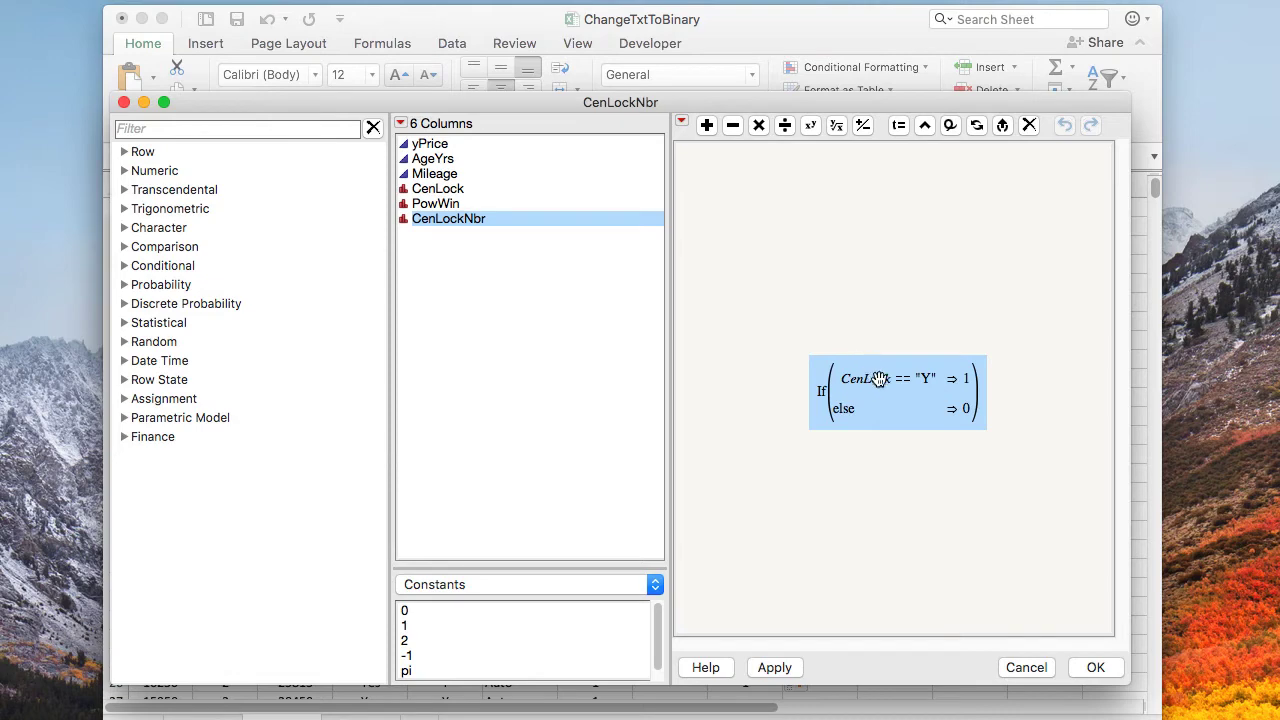
pyautogui.moveTo(880, 105); pyautogui.dragTo(874, 196)
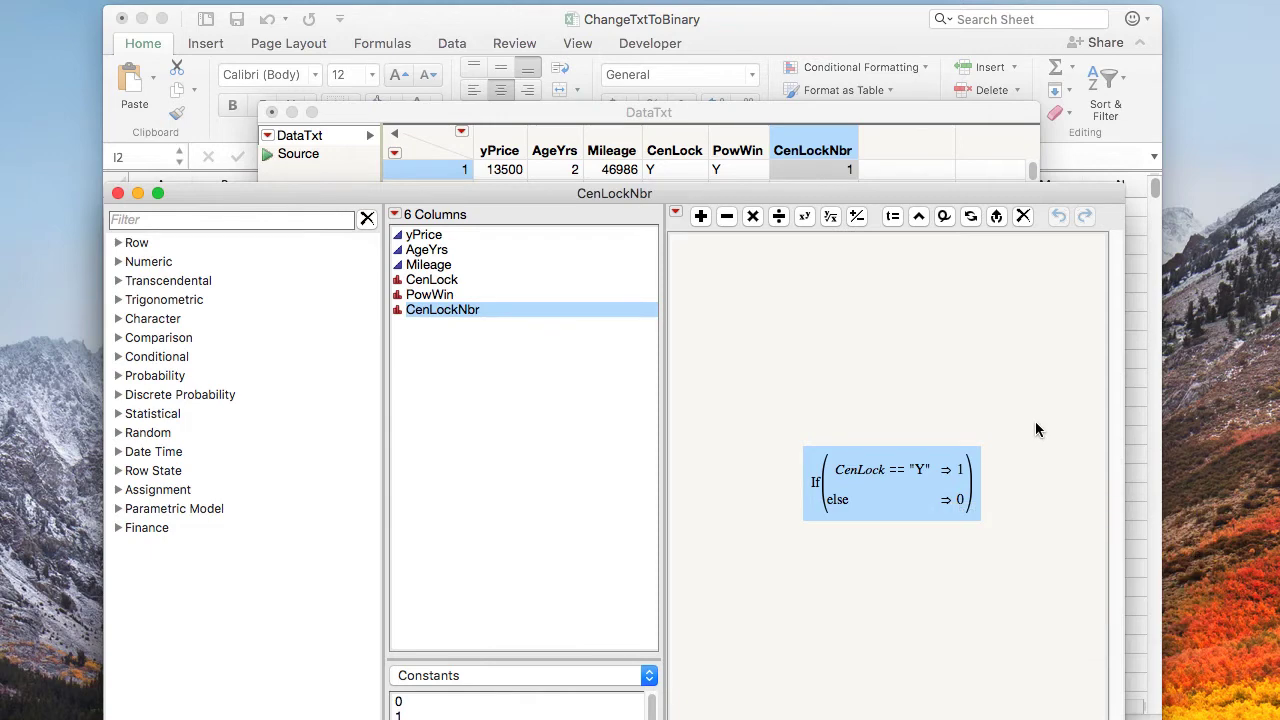
pyautogui.doubleClick(905, 489)
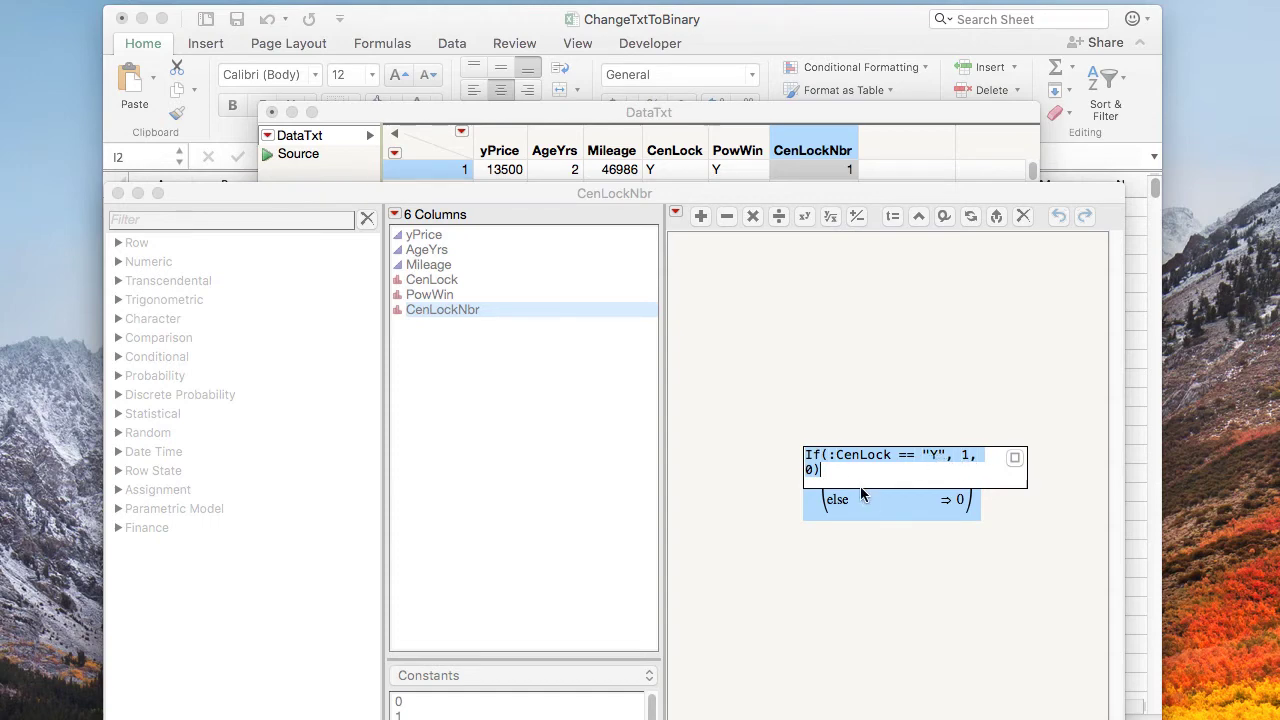
pyautogui.click(894, 383)
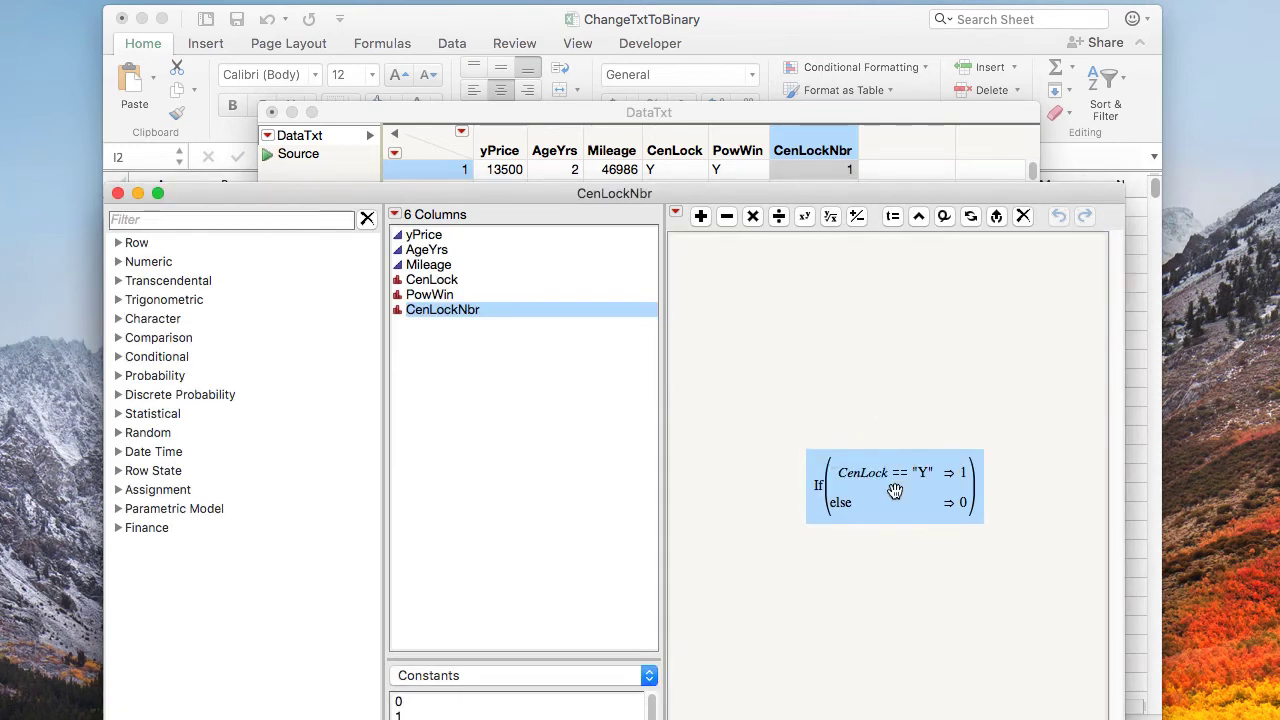
pyautogui.moveTo(894, 490)
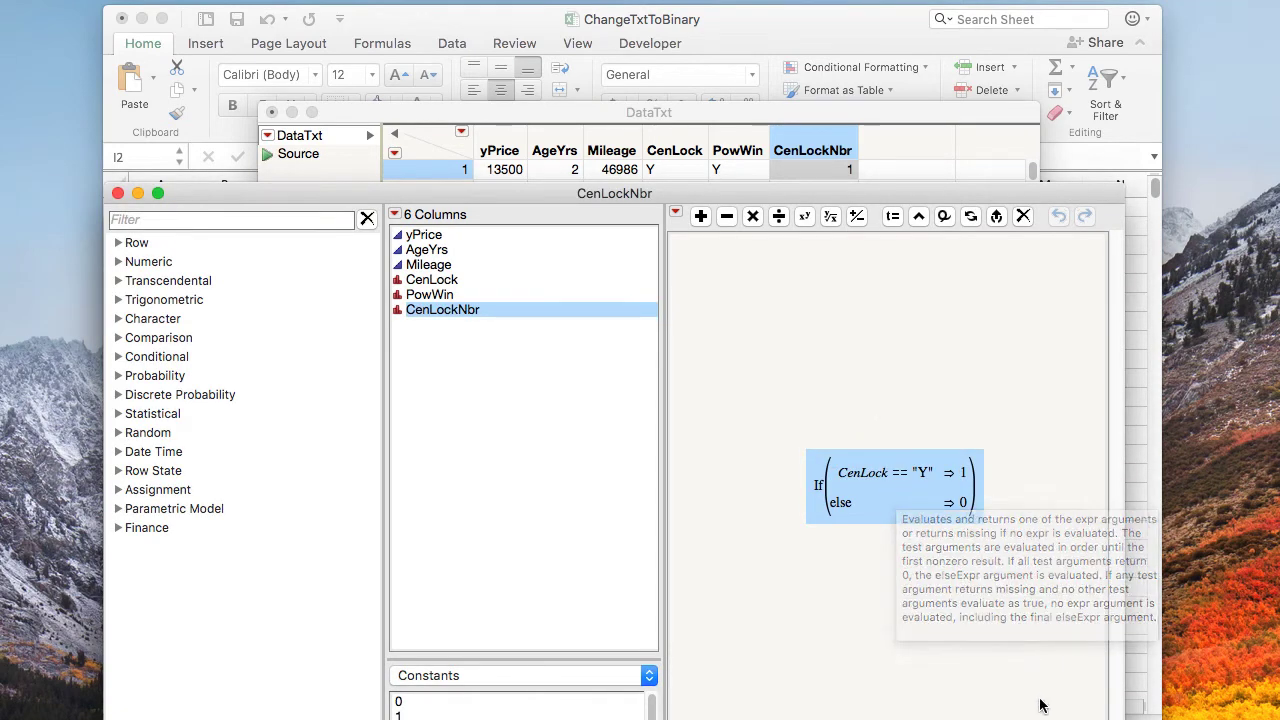
# Step: Add a new Column 7 after CenLockNbr and rename it Ctest in Column Info
pyautogui.press('Return')
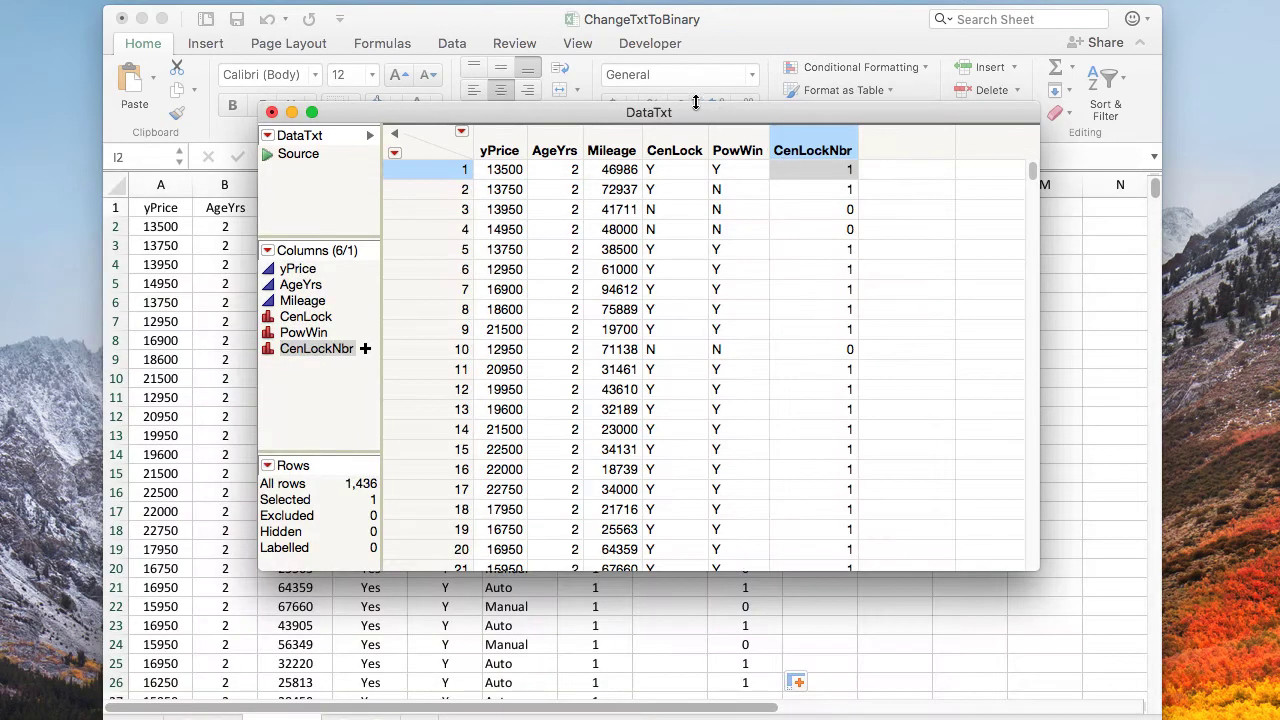
pyautogui.doubleClick(895, 143)
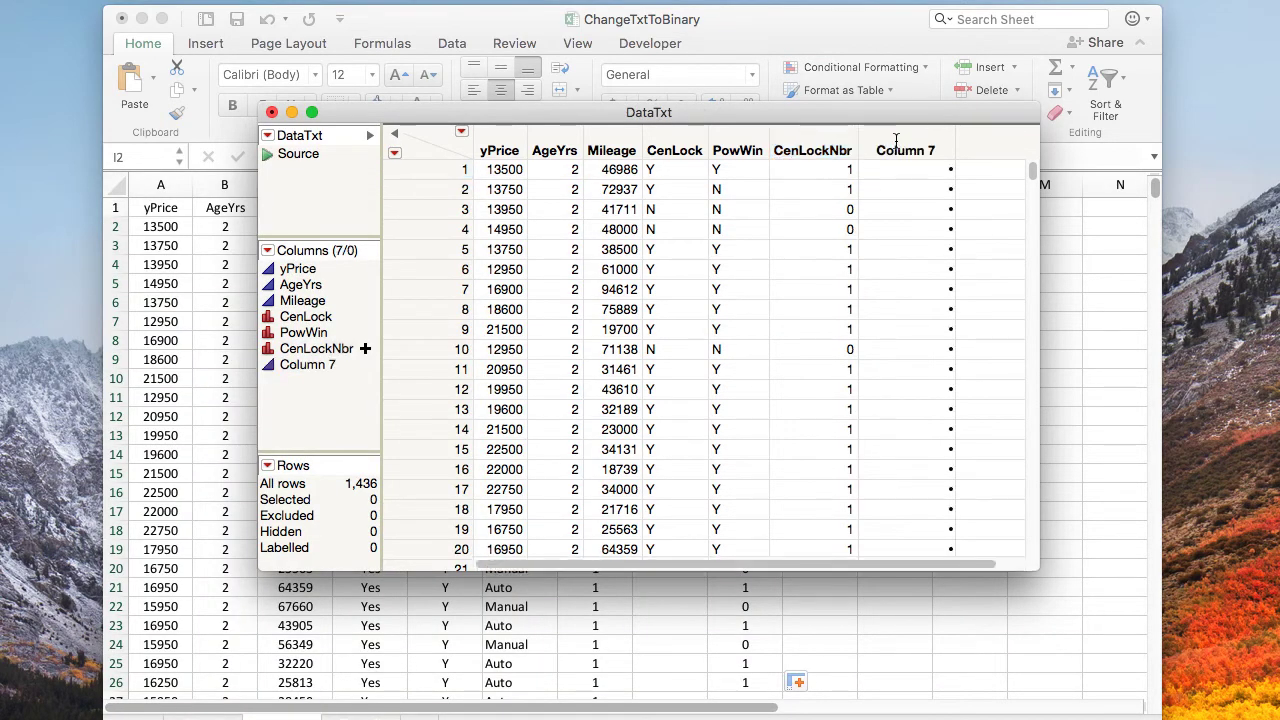
pyautogui.rightClick(910, 150)
pyautogui.click(910, 150)
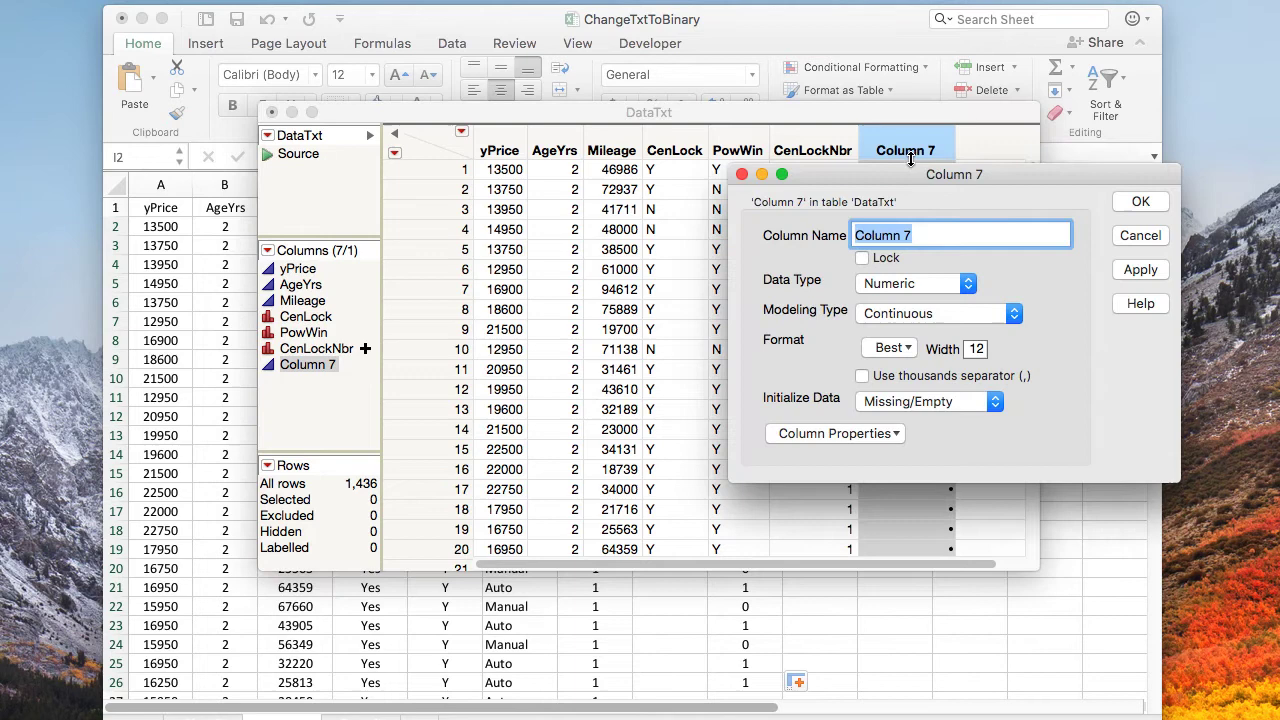
pyautogui.click(932, 233)
pyautogui.moveTo(932, 233); pyautogui.dragTo(861, 231)
pyautogui.write('Ctest')
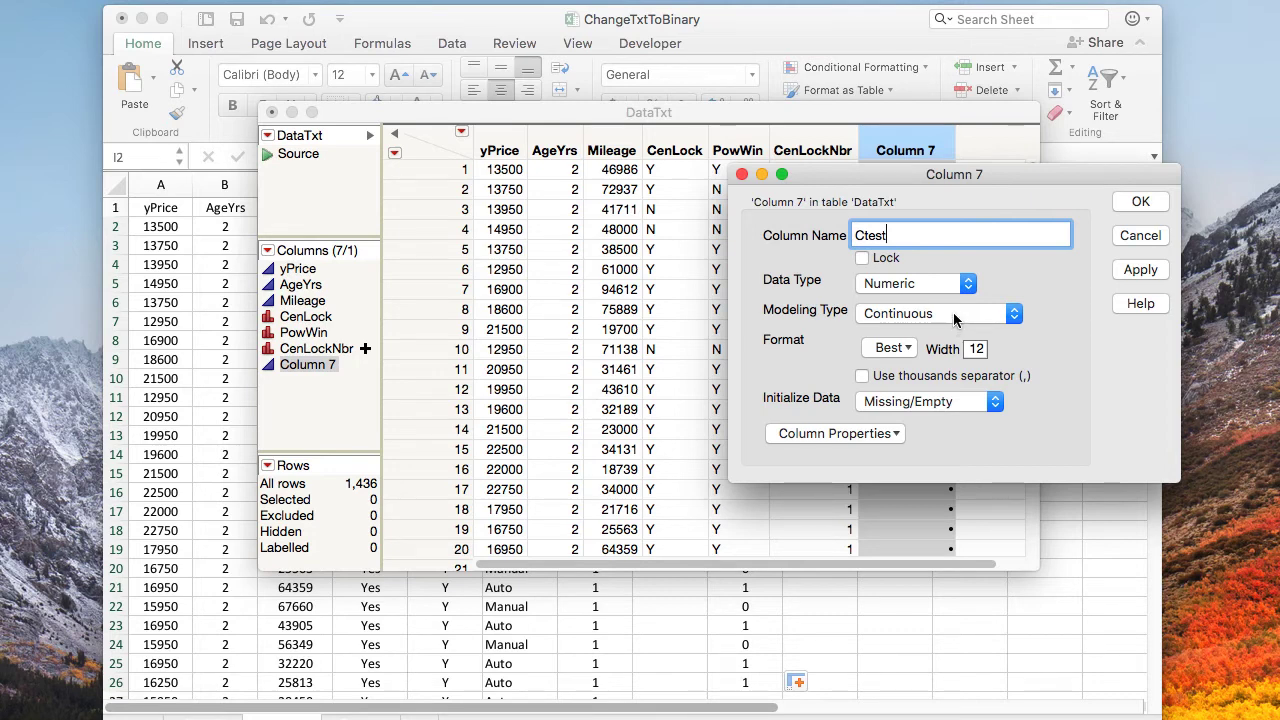
# Step: Add a Formula column property to Ctest and open its formula editor
pyautogui.click(882, 432)
pyautogui.click(857, 457)
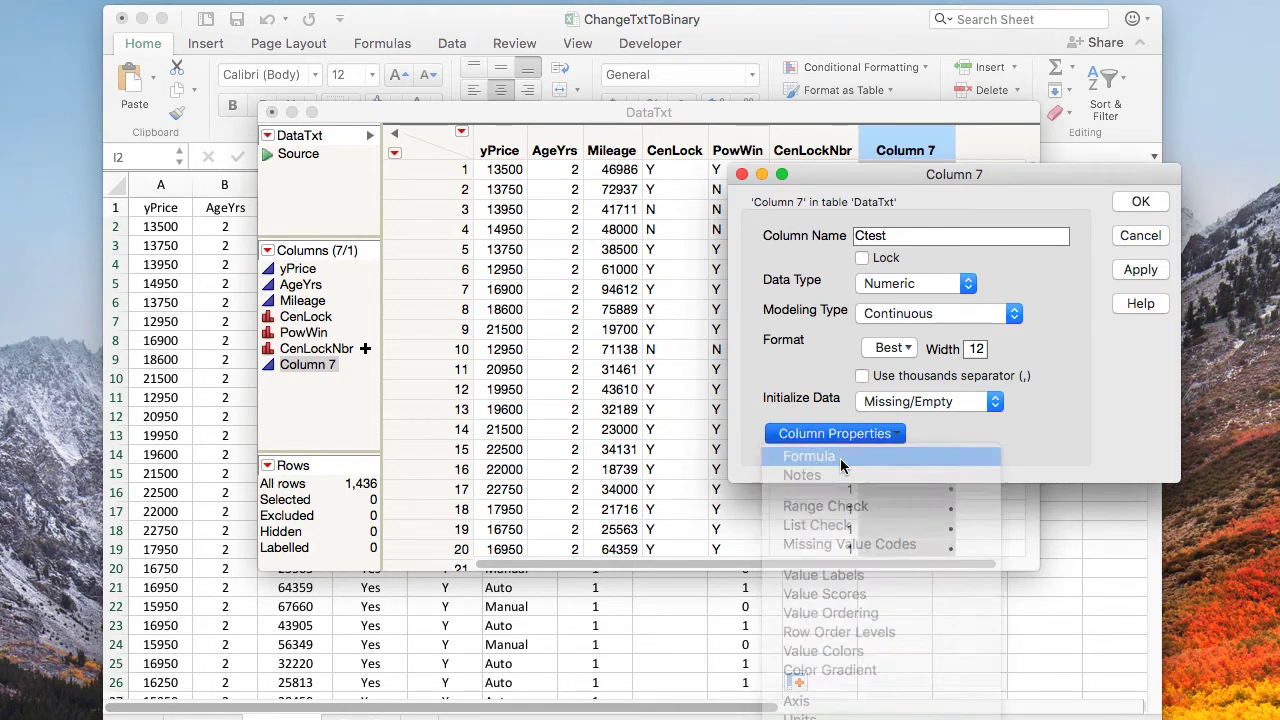
pyautogui.click(966, 504)
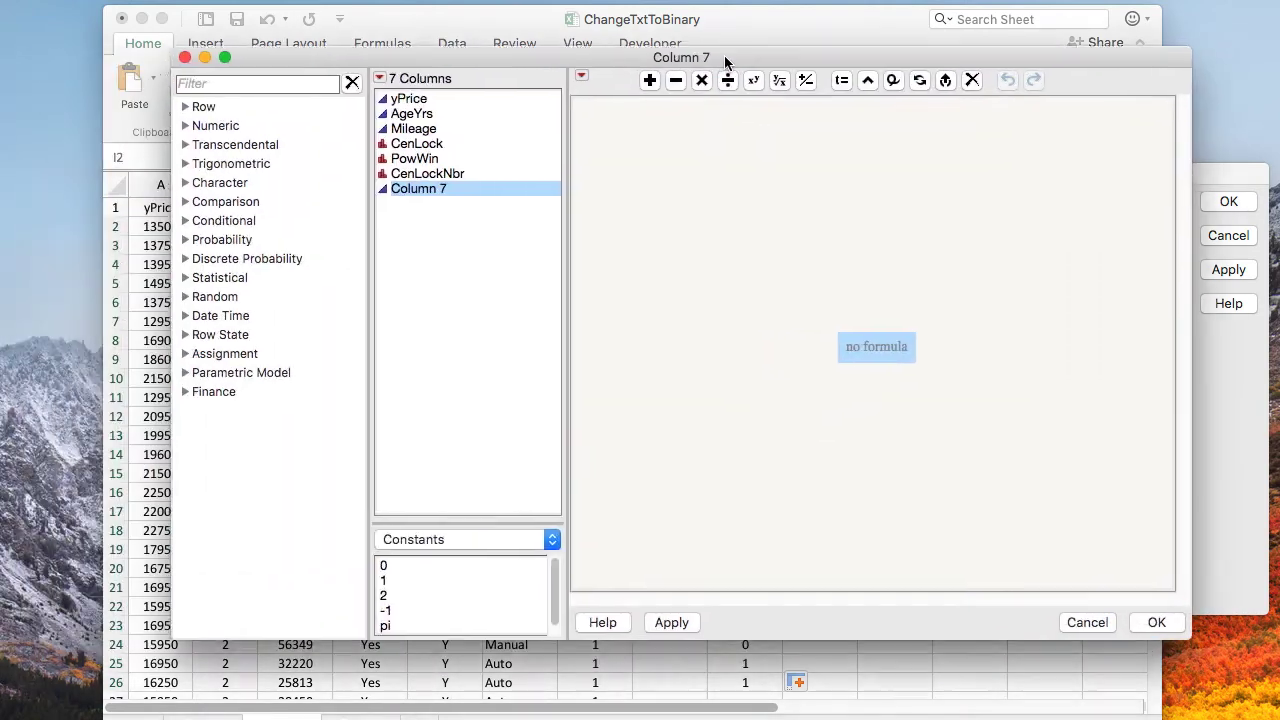
pyautogui.moveTo(724, 55); pyautogui.dragTo(672, 112)
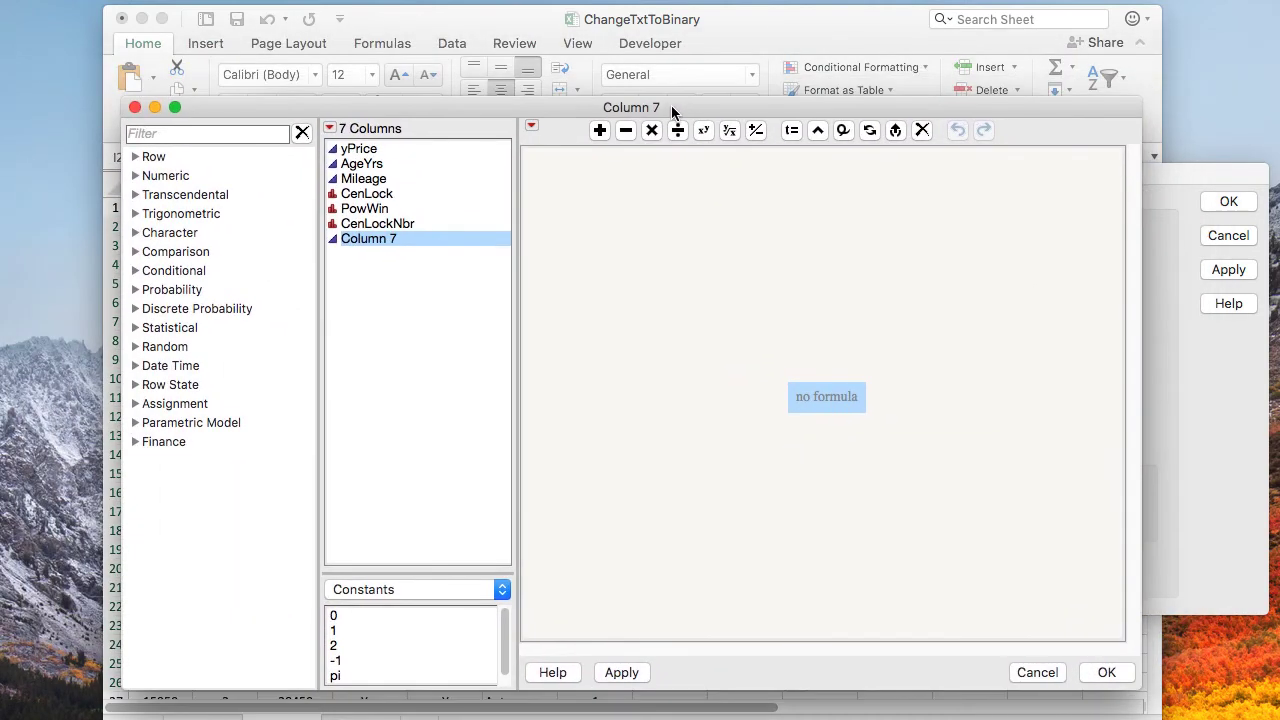
# Step: Enter the formula If(:CenLock == "Y", 1, 0) for the column
pyautogui.click(365, 197)
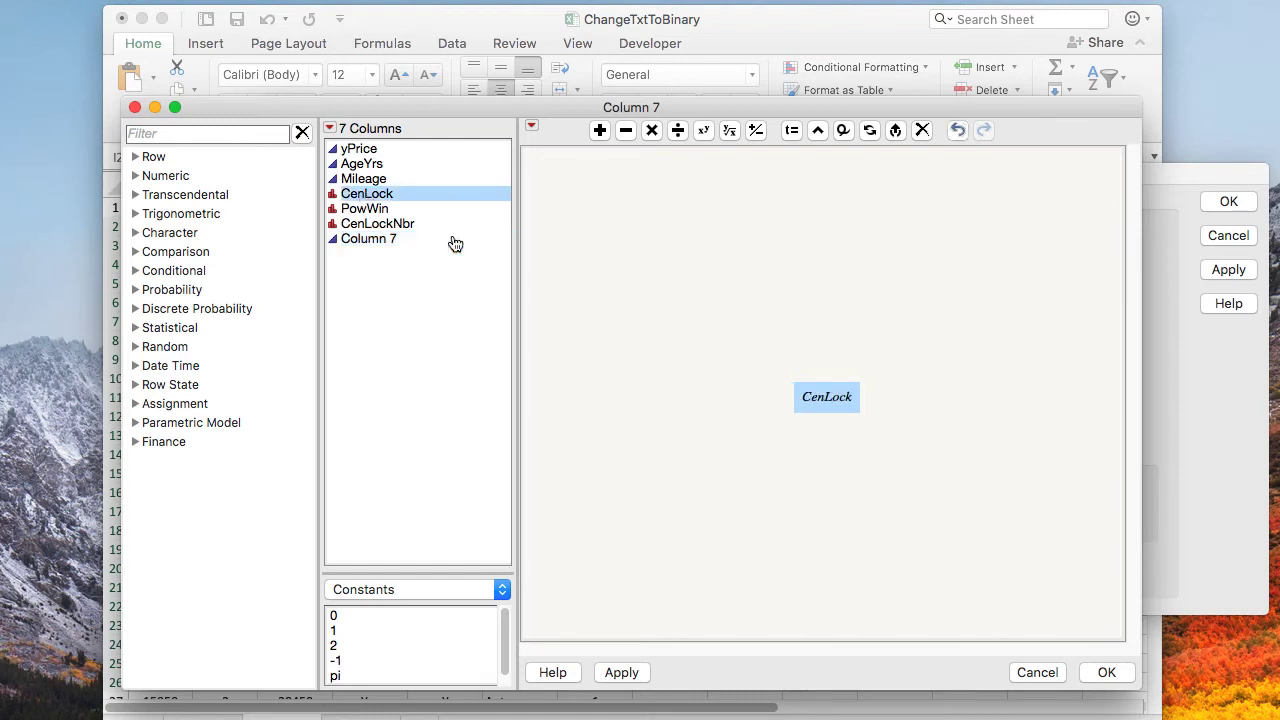
pyautogui.doubleClick(813, 400)
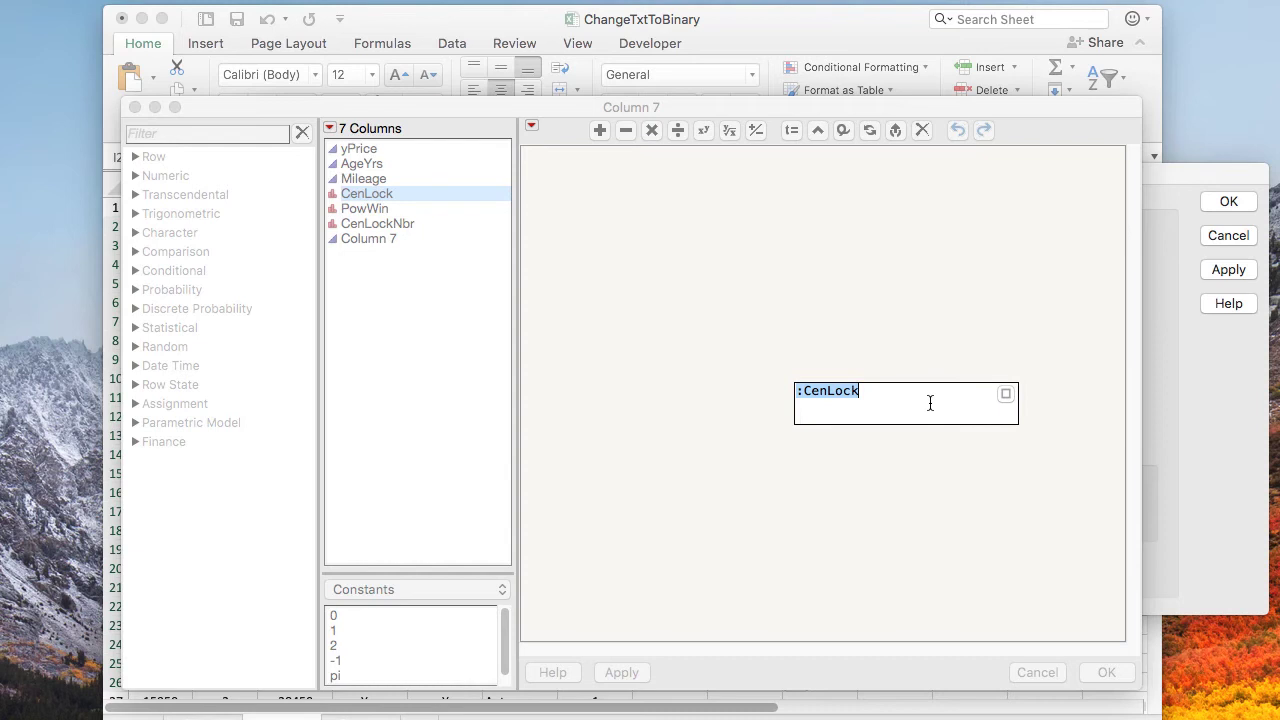
pyautogui.press('Left')
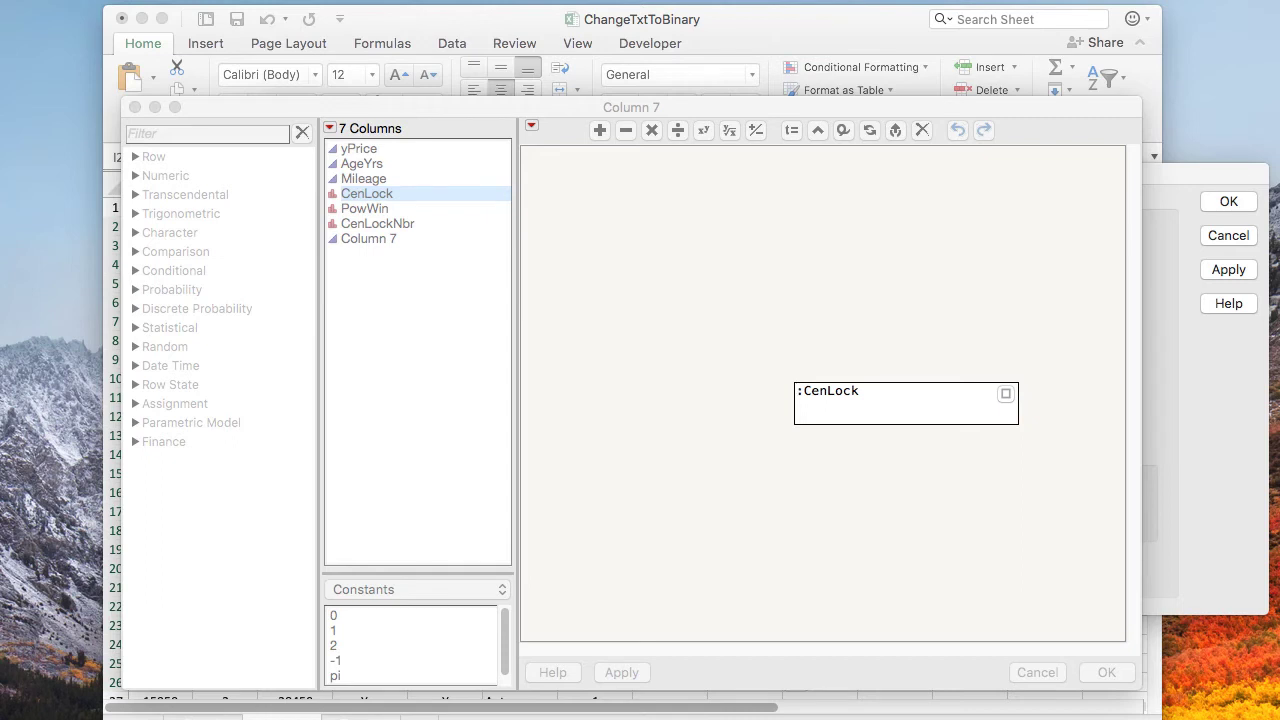
pyautogui.write('if(')
pyautogui.write('=="Y')
pyautogui.write(',1,0)')
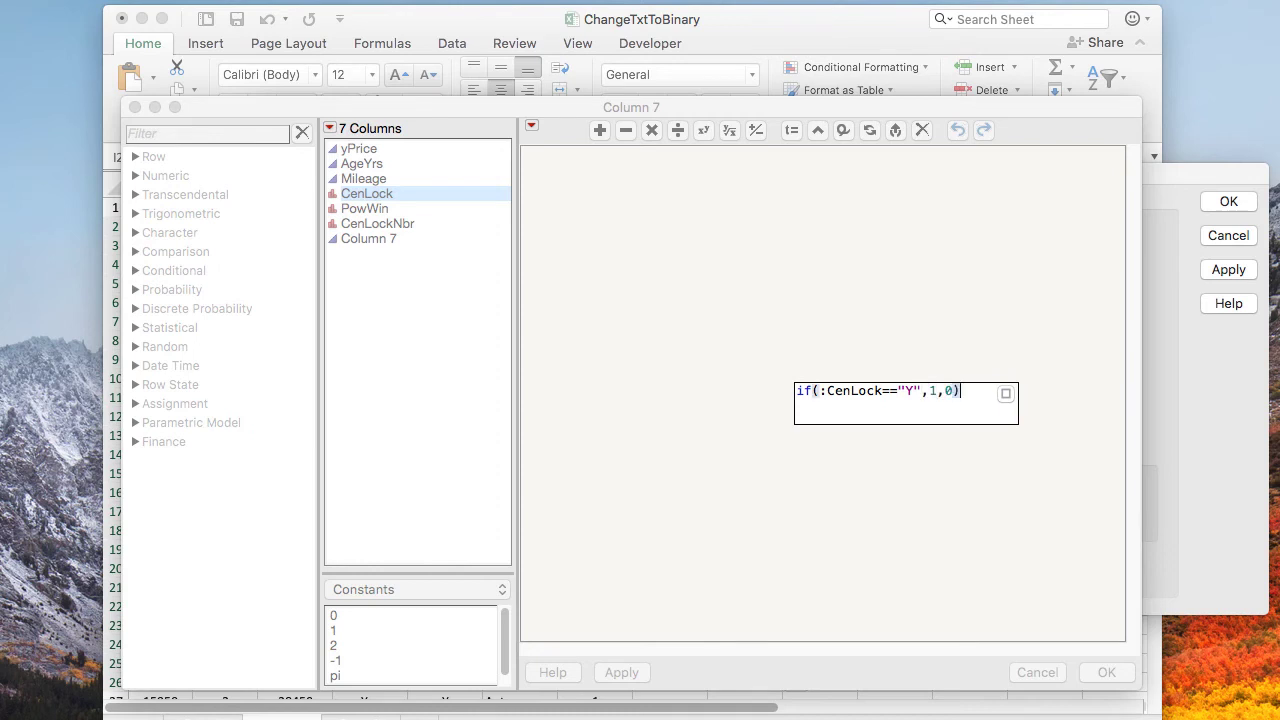
pyautogui.press('Return')
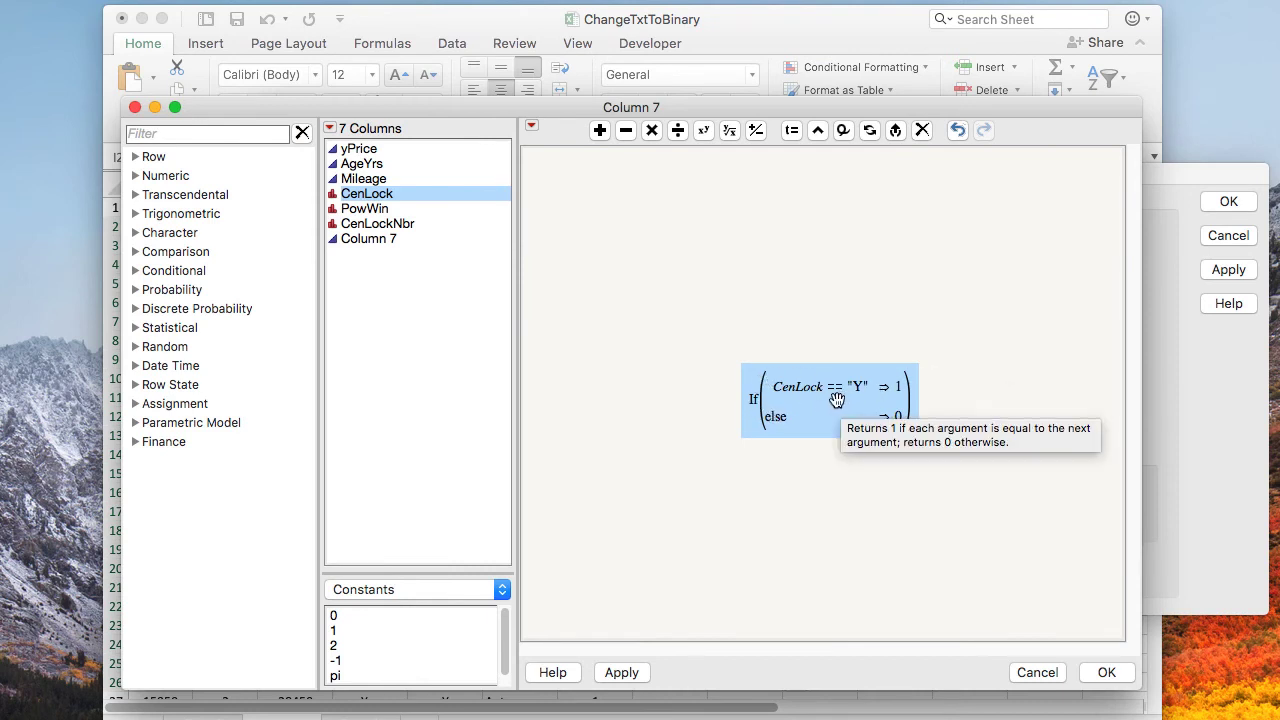
# Step: Move the Formula Editor down and the Column Info dialog right to expose the DataTxt table
pyautogui.moveTo(785, 138); pyautogui.dragTo(796, 296)
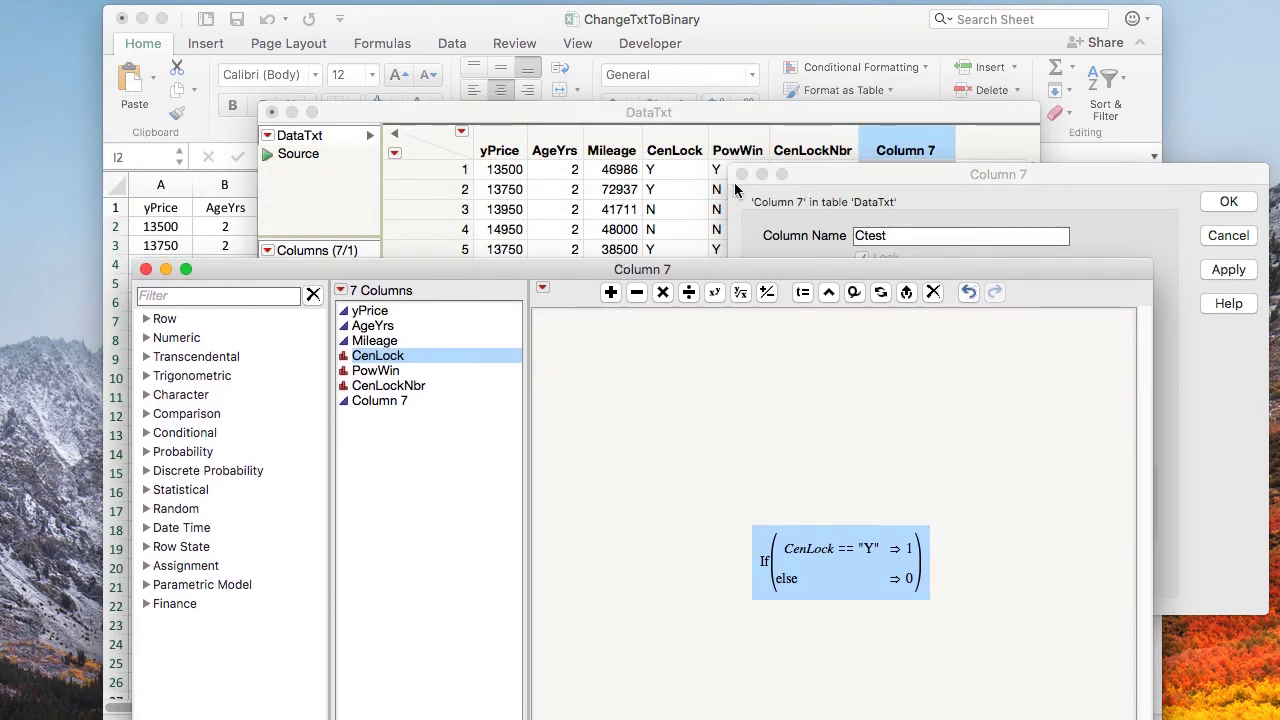
pyautogui.moveTo(838, 177); pyautogui.dragTo(1193, 322)
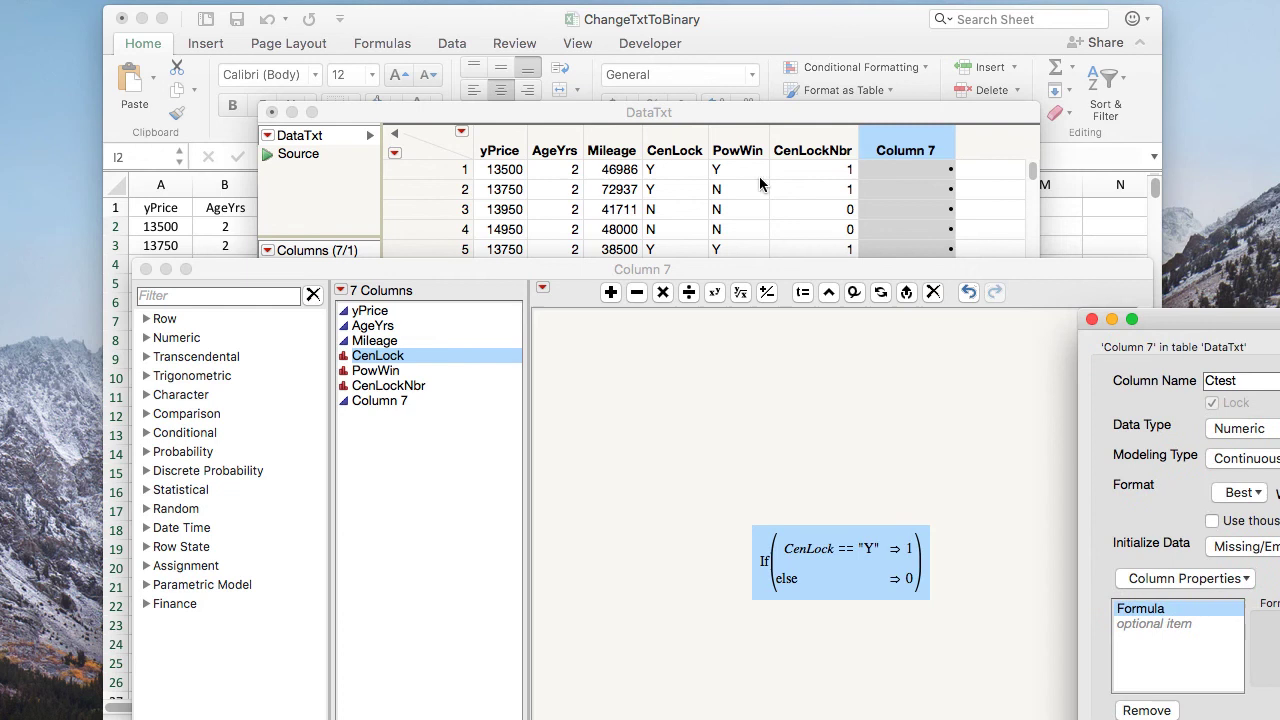